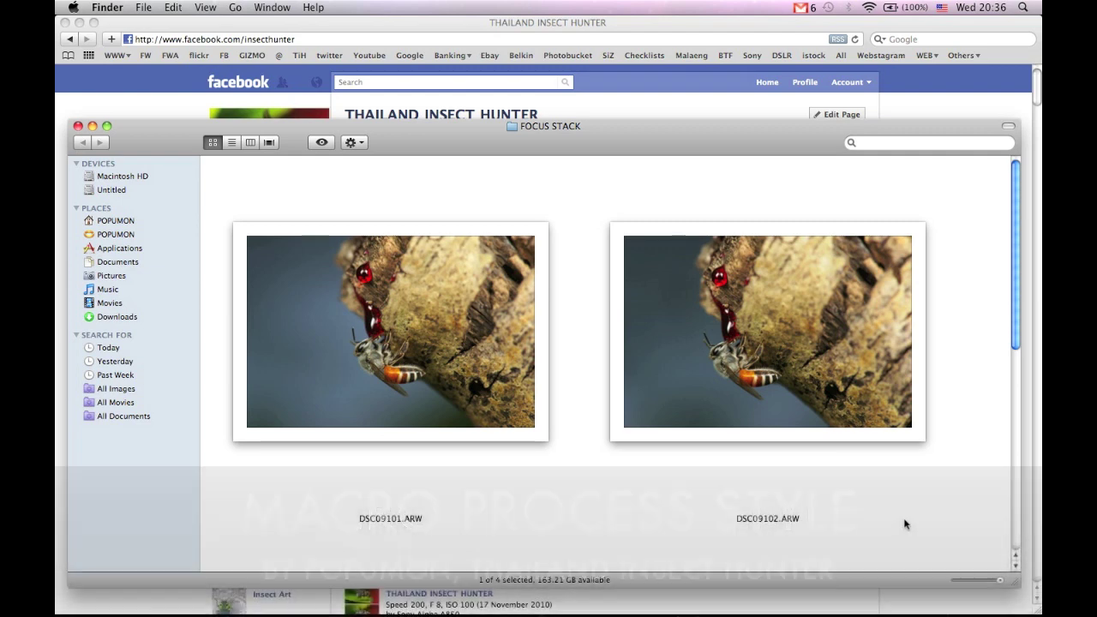
Open the raw photos DSC09101.ARW and DSC09102.ARW together in Camera Raw and preview each one
left_click_drag(451, 402, 357, 568)
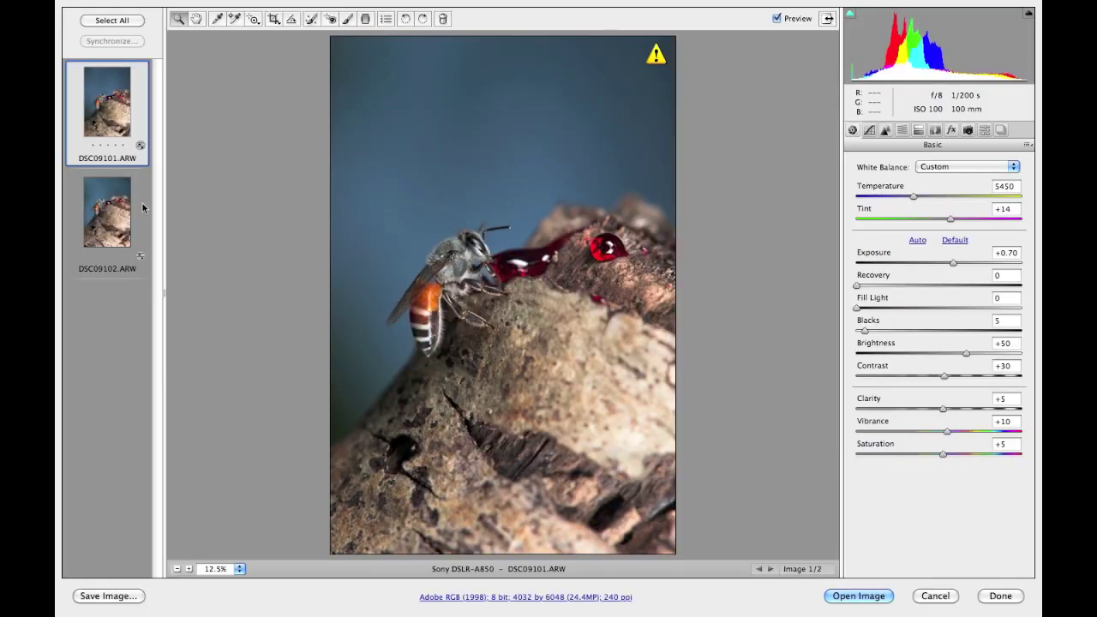
left_click(109, 221)
left_click(101, 125)
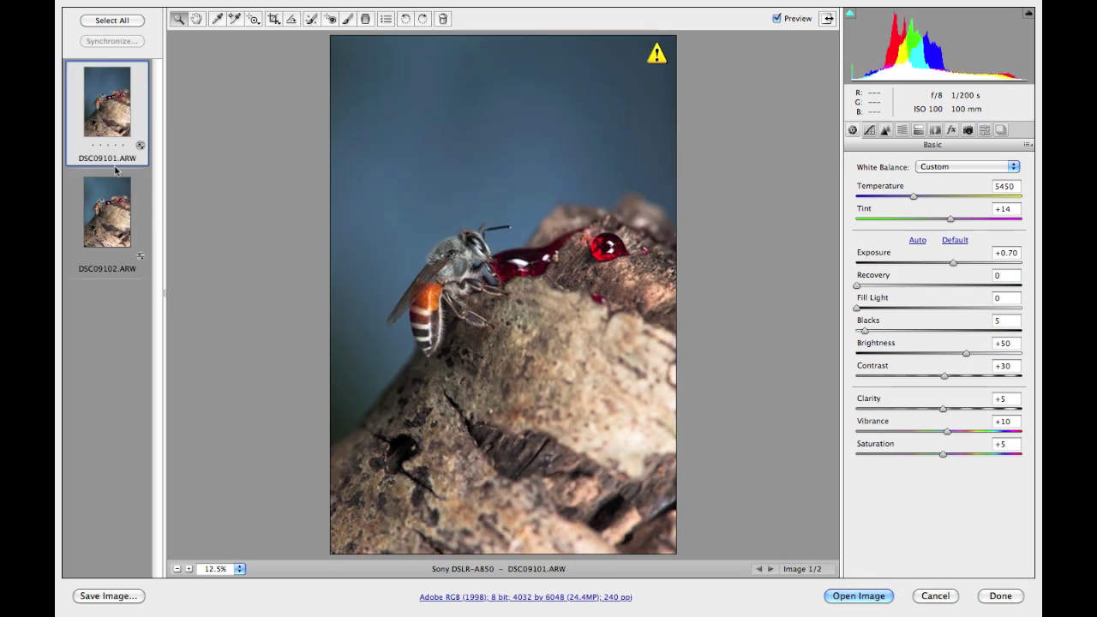
Examine the bee's wing and head up close in both raw photos to compare where each is in focus
key("super+minus")
key("super+equal")
left_click(120, 22)
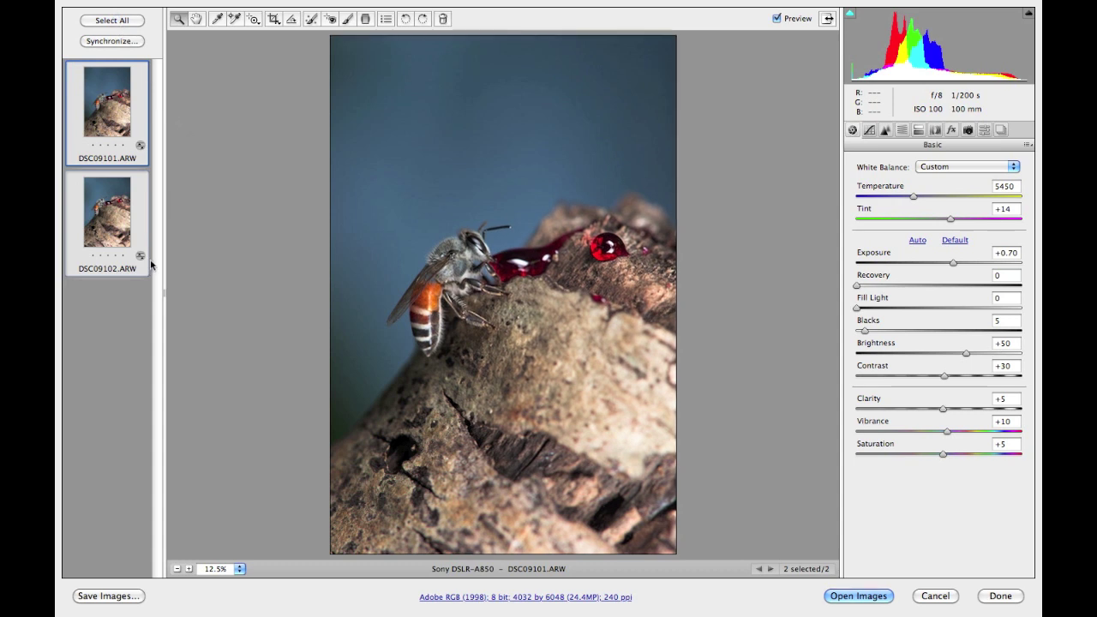
key("super+plus")
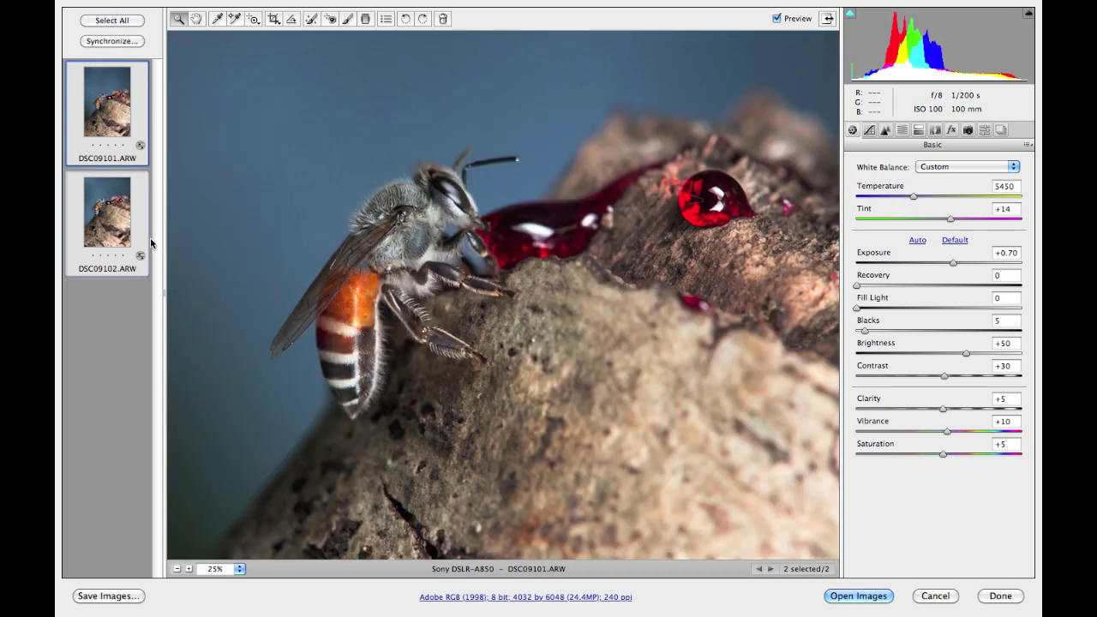
key("super+plus")
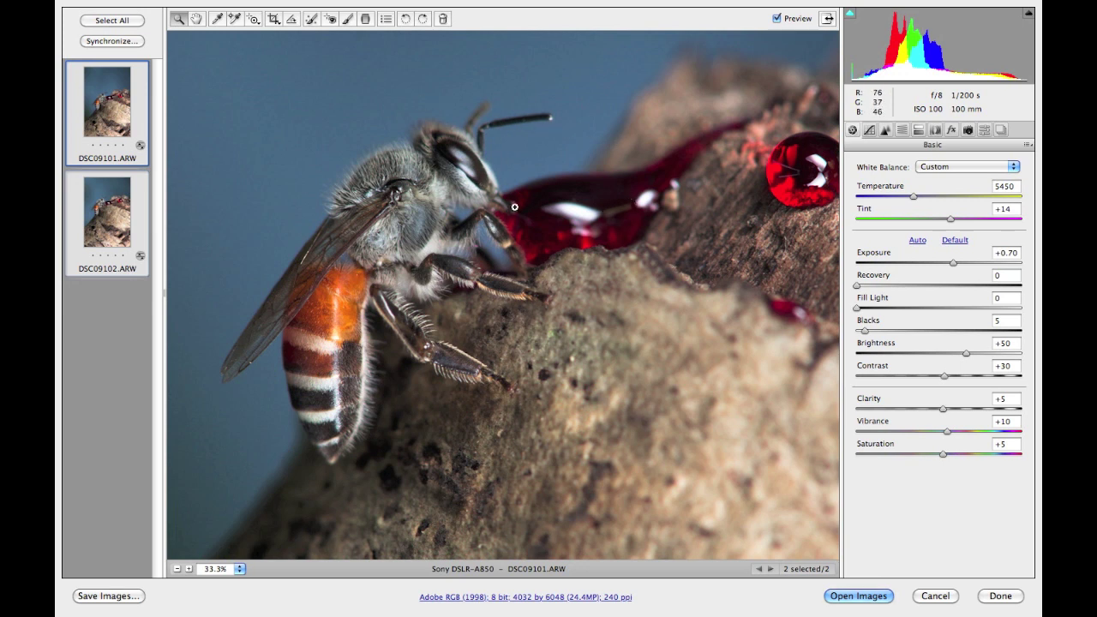
left_click(101, 221)
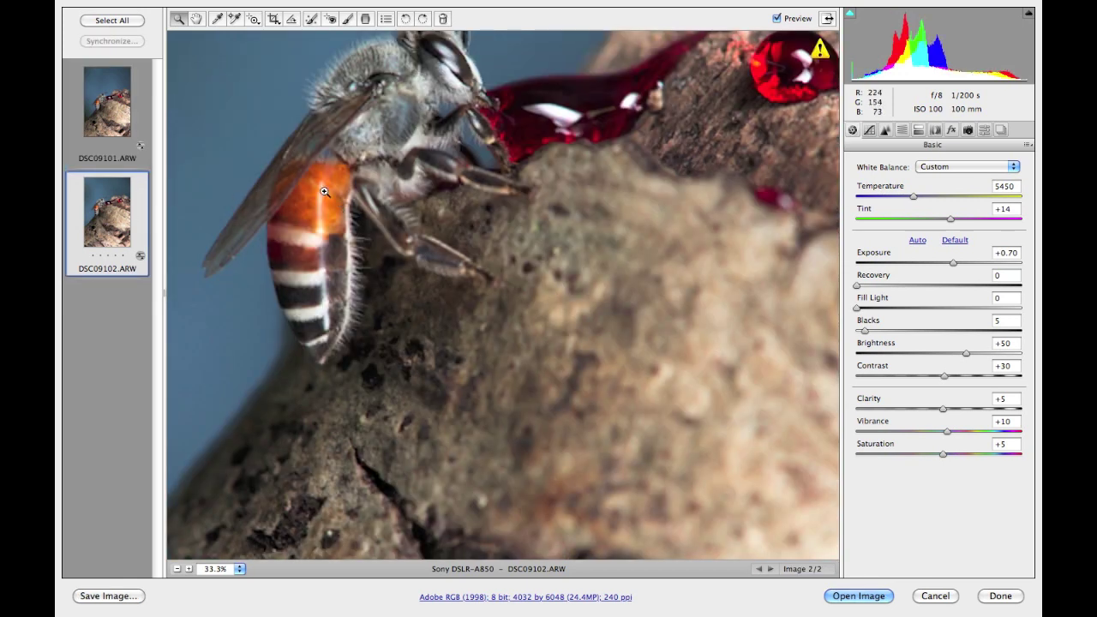
left_click_drag(322, 206, 377, 314)
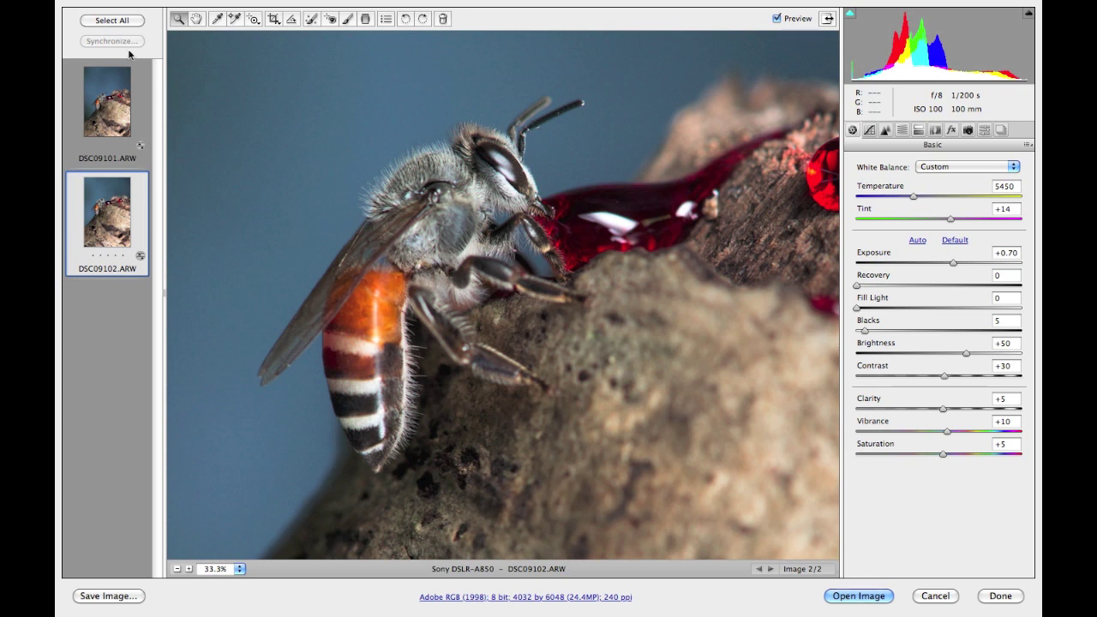
Open both raw photos together in Photoshop and widen the document window across the workspace
left_click(124, 21)
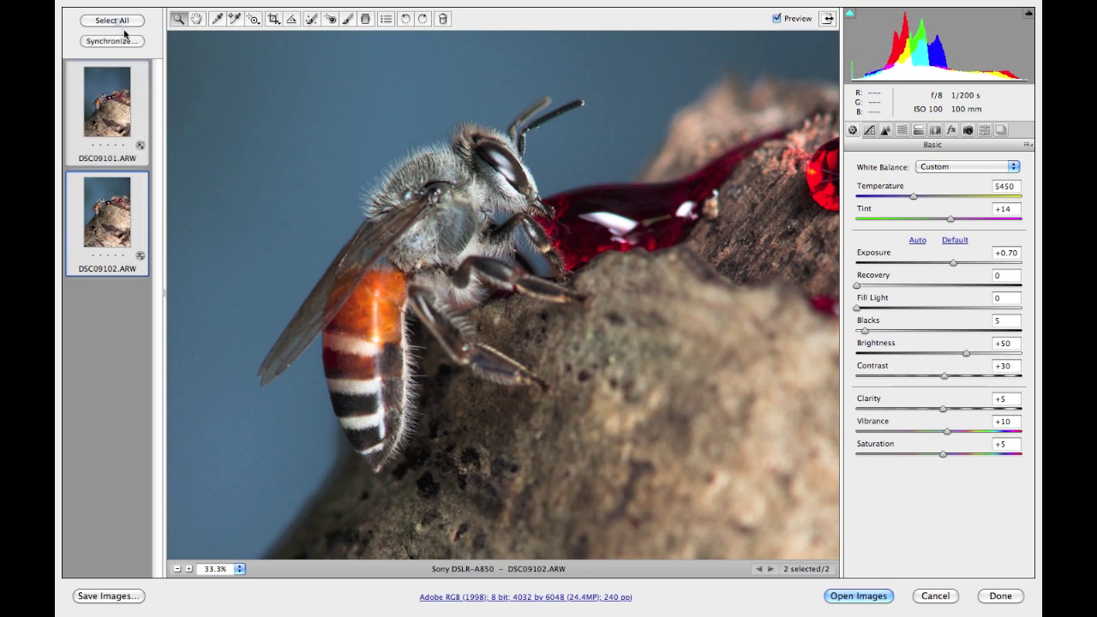
left_click(844, 597)
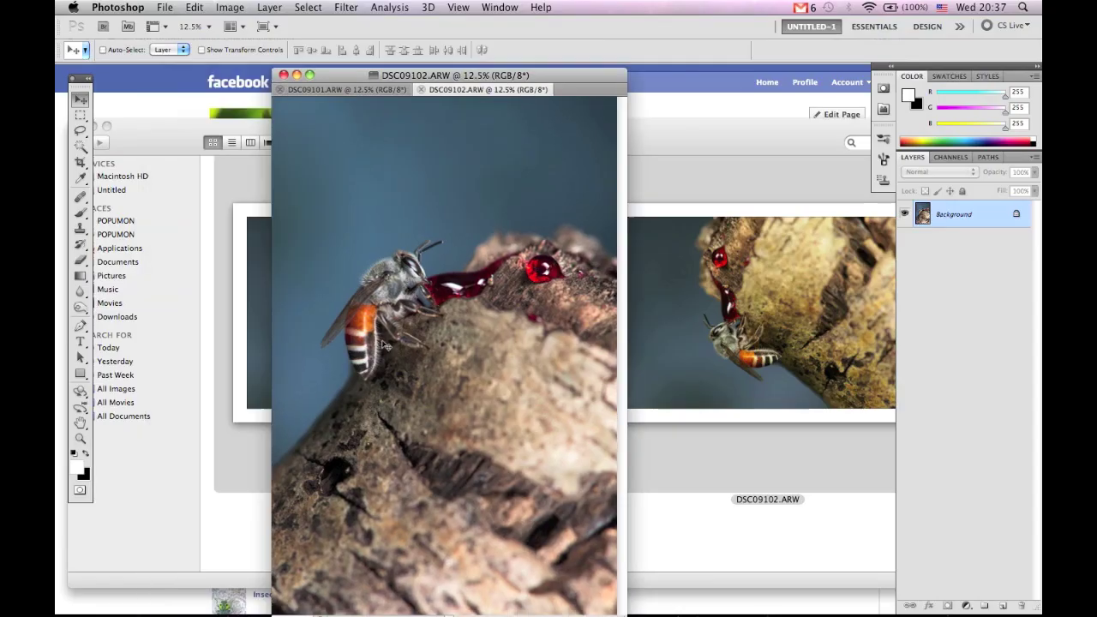
left_click_drag(459, 75, 276, 71)
left_click_drag(442, 614, 872, 612)
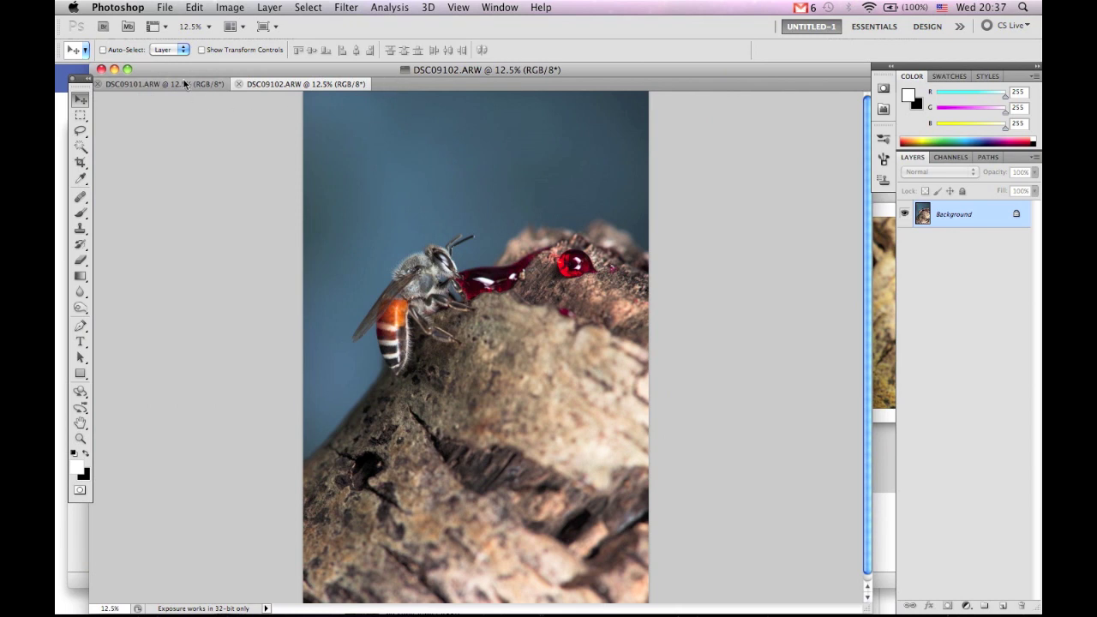
Compare the bee's sharpness between DSC09101.ARW and DSC09102.ARW at 25% magnification
left_click(187, 84)
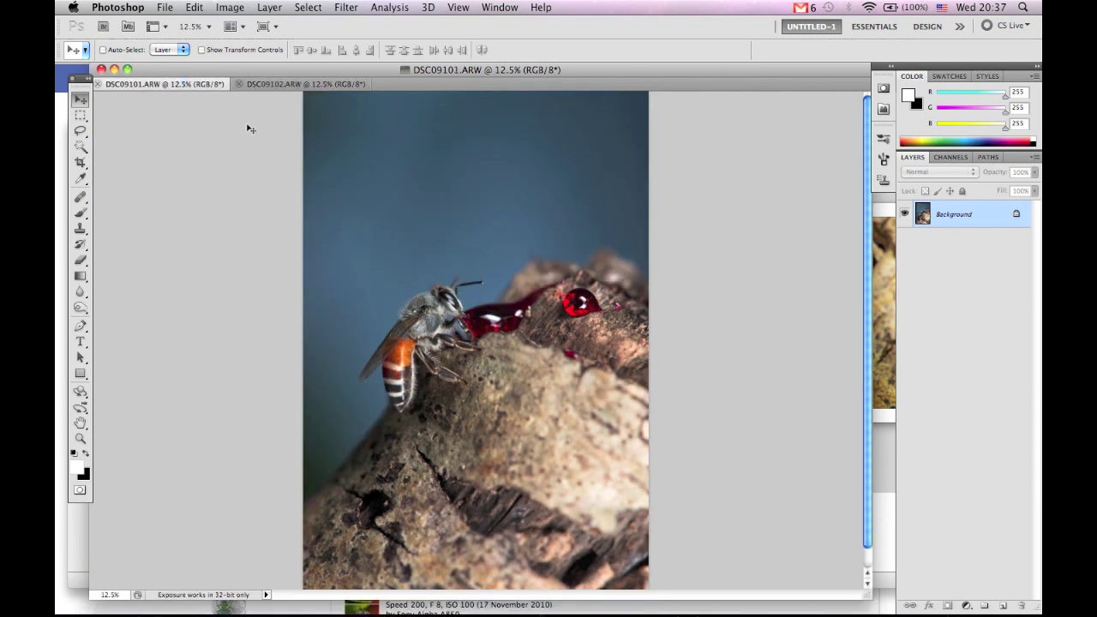
left_click(287, 84)
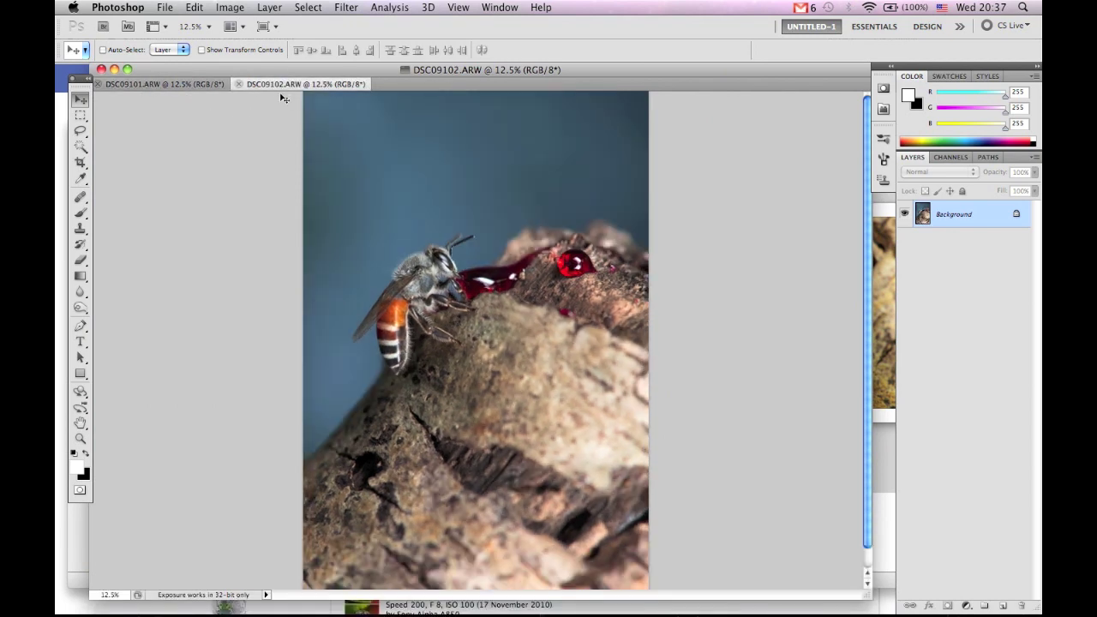
left_click(199, 86)
key("super+equal")
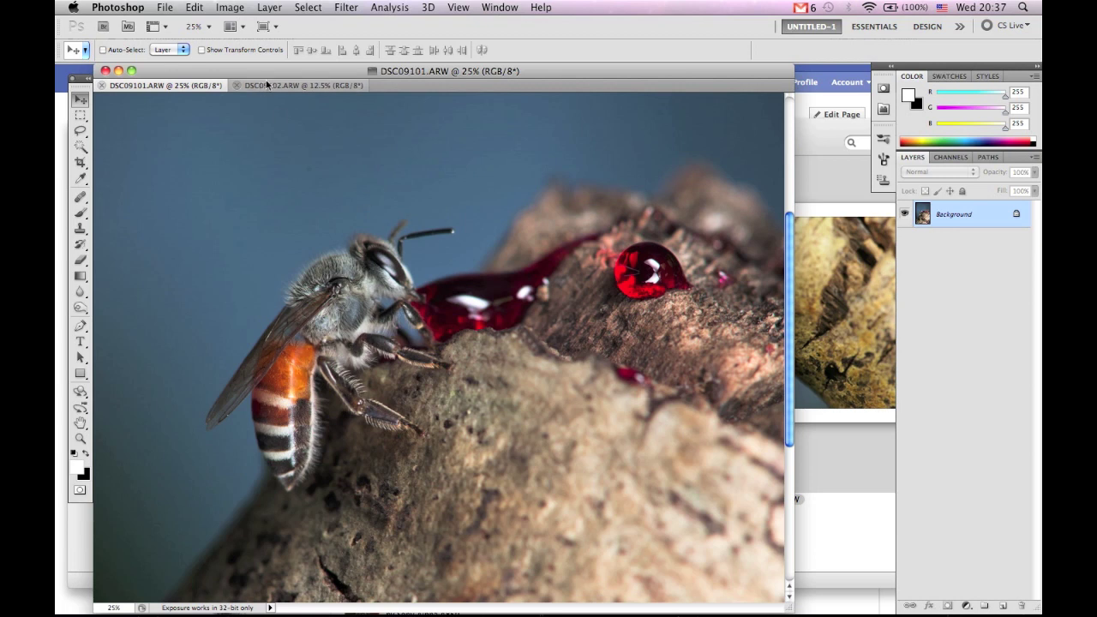
left_click(266, 86)
key("super+equal")
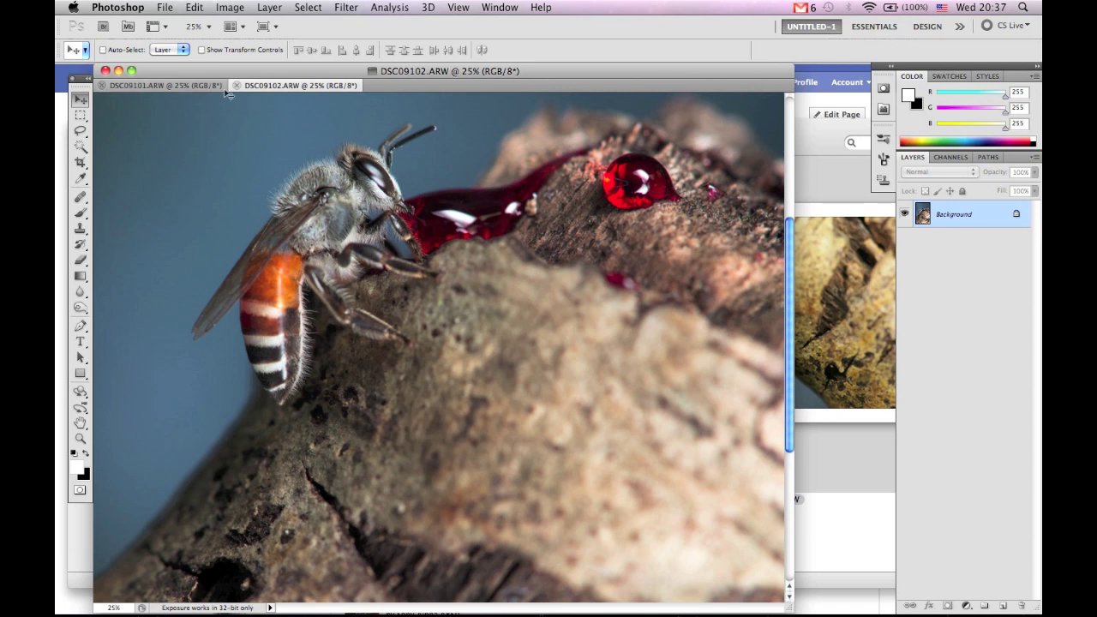
scroll(300, 137, "up", 2)
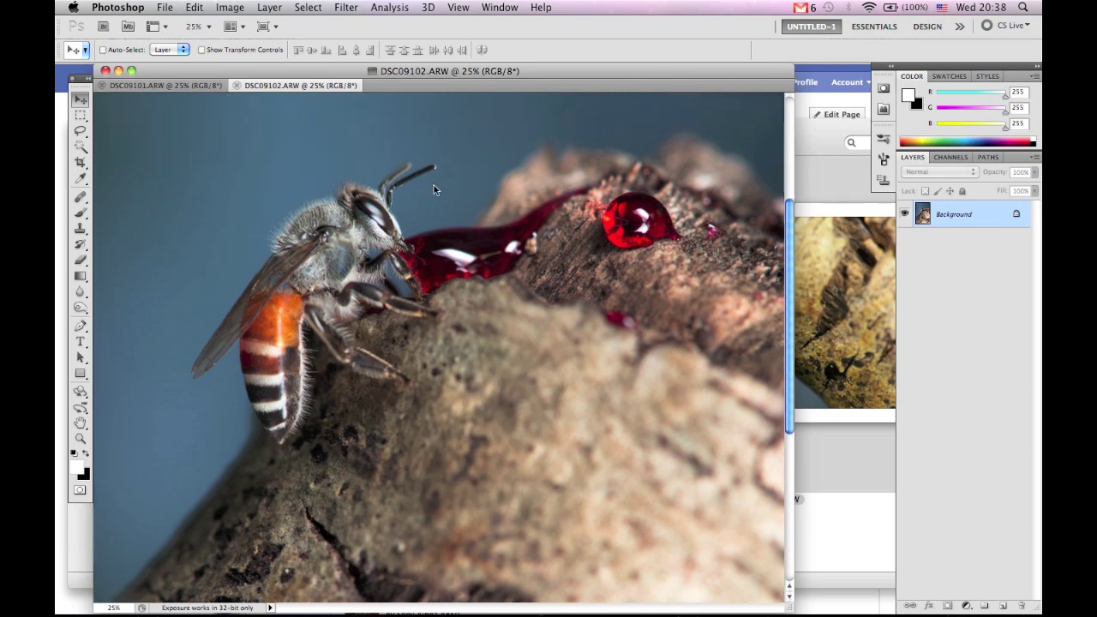
left_click(197, 85)
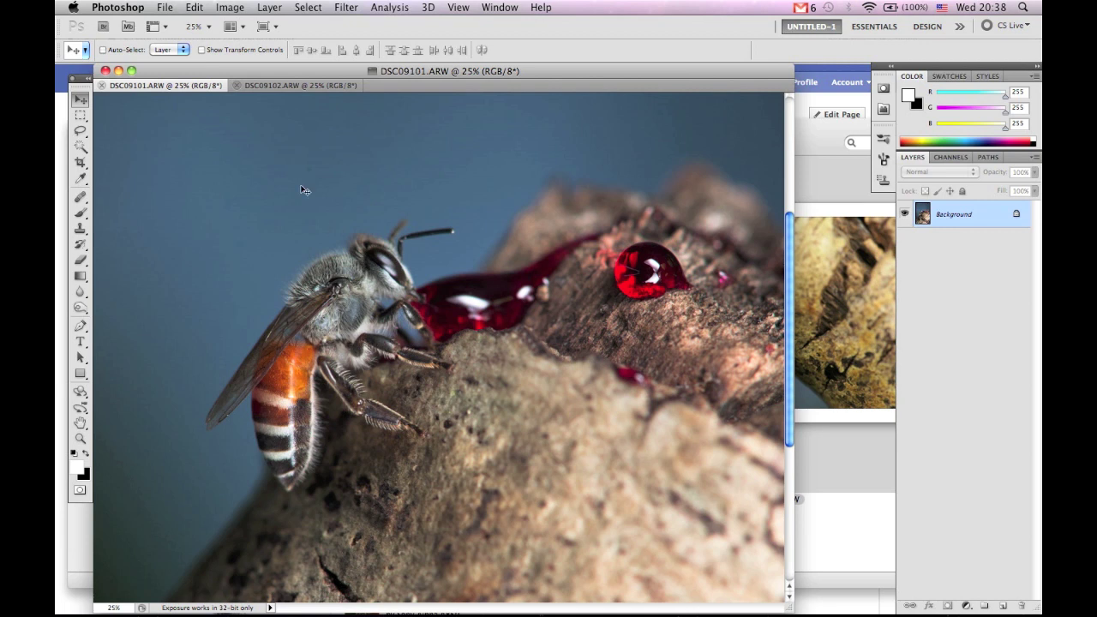
left_click(265, 86)
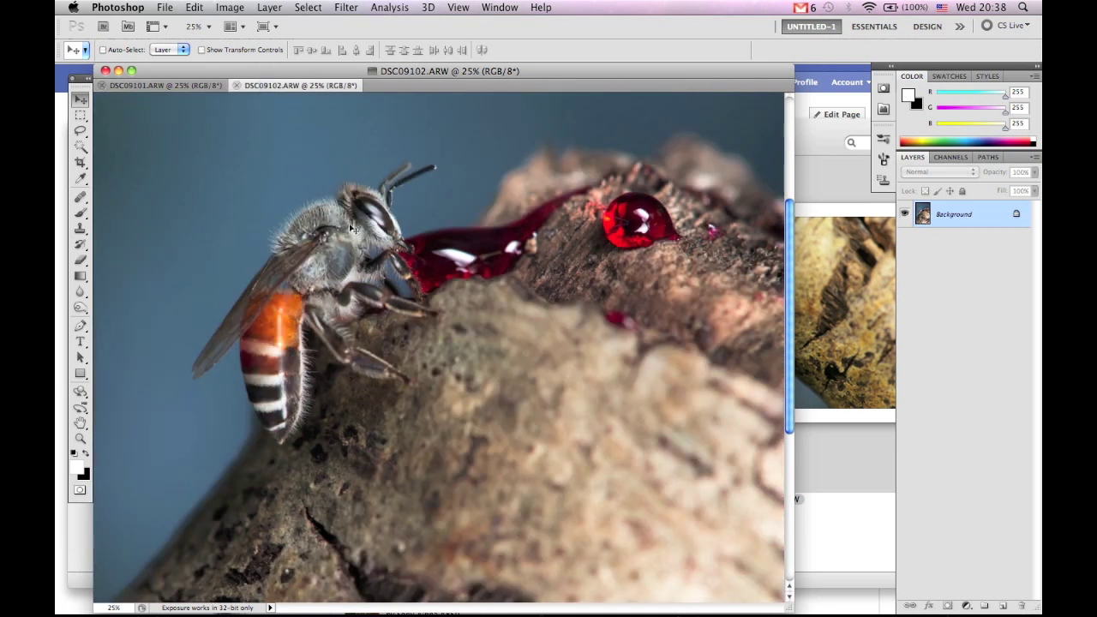
Inspect the bee's wing and legs at 50% magnification in both photos to compare their focus
left_click(202, 86)
key("super+plus")
key("super+plus")
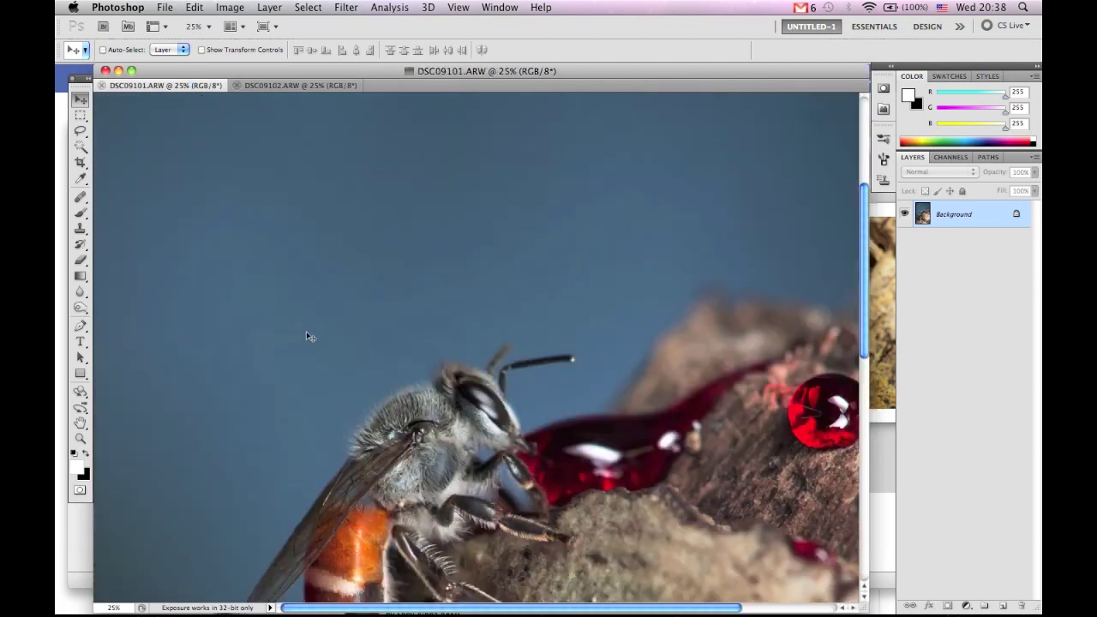
key("space")
left_click_drag(258, 300, 367, 269)
scroll(207, 164, "down", 4)
scroll(206, 165, "left", 3)
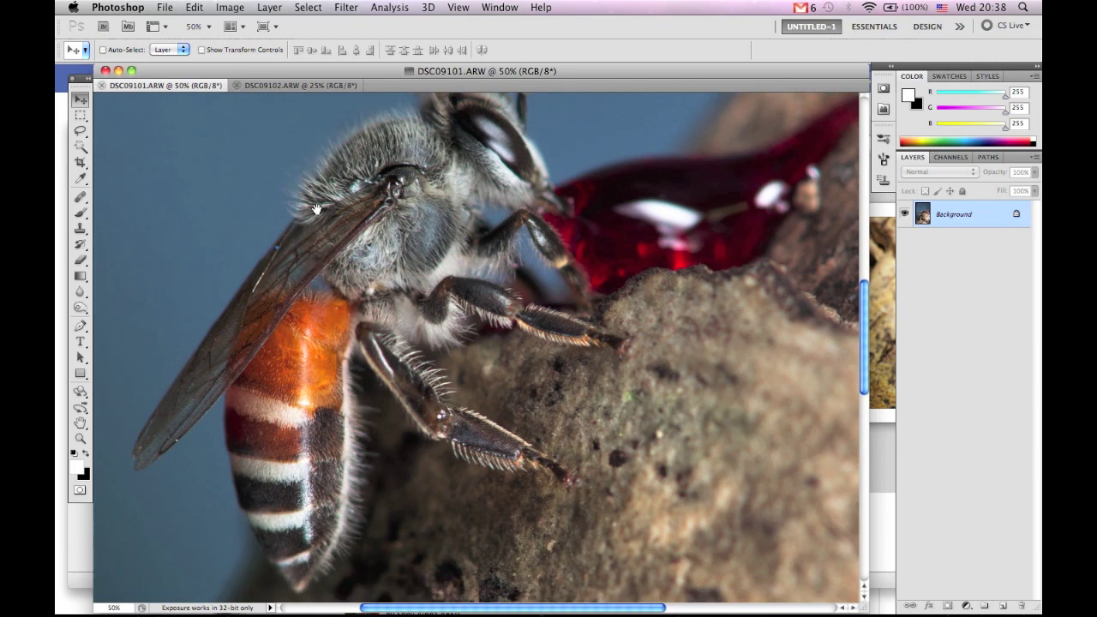
scroll(326, 176, "up", 2)
scroll(327, 176, "right", 2)
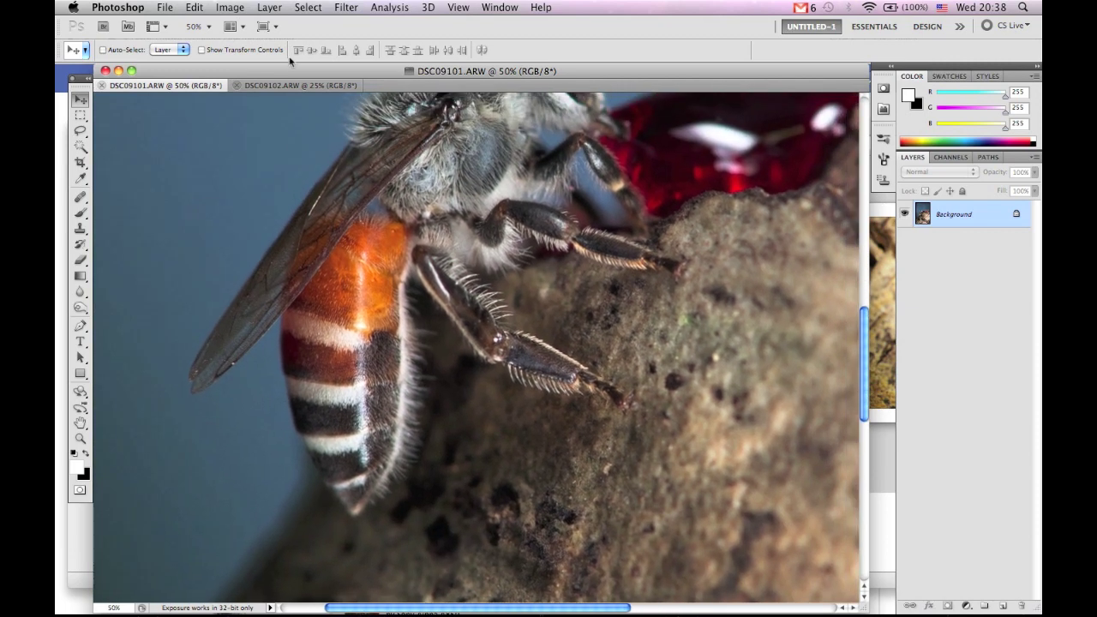
left_click(296, 85)
key("super+plus")
key("super+plus")
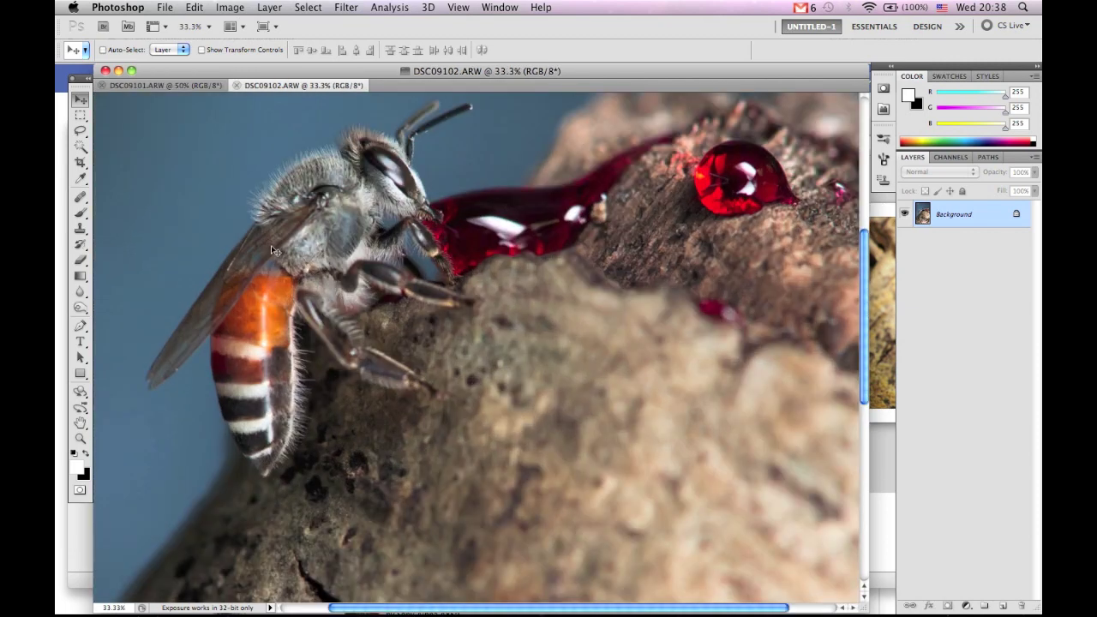
left_click_drag(232, 262, 354, 242)
scroll(341, 235, "up", 2)
scroll(341, 235, "right", 1)
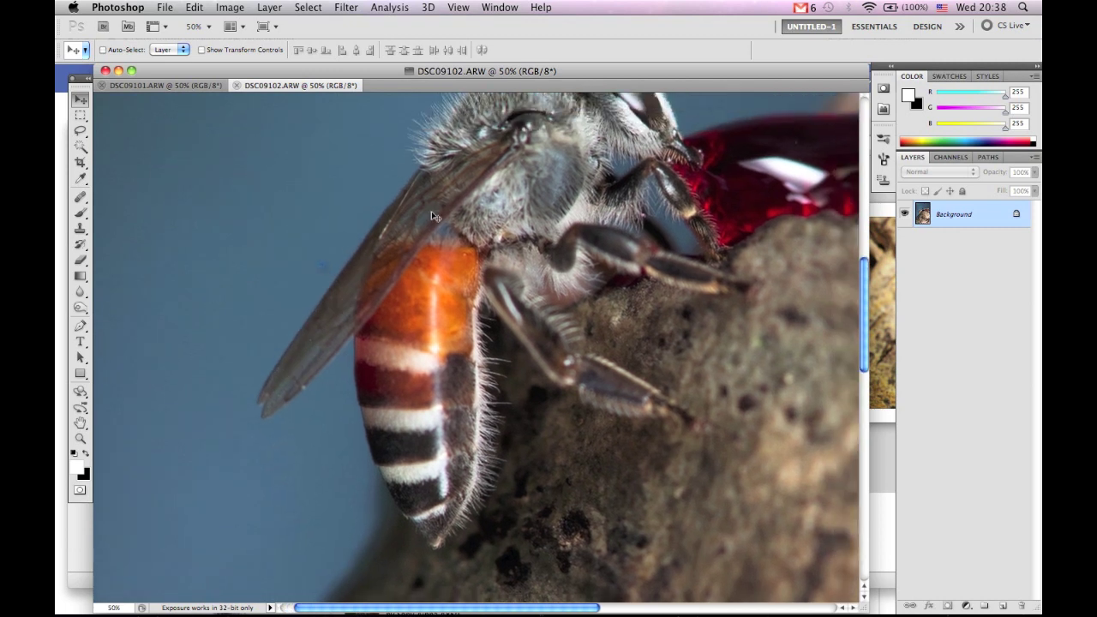
Lasso loosely around the bee's wing in DSC09101.ARW with 0 px feather and copy the selection
left_click(194, 87)
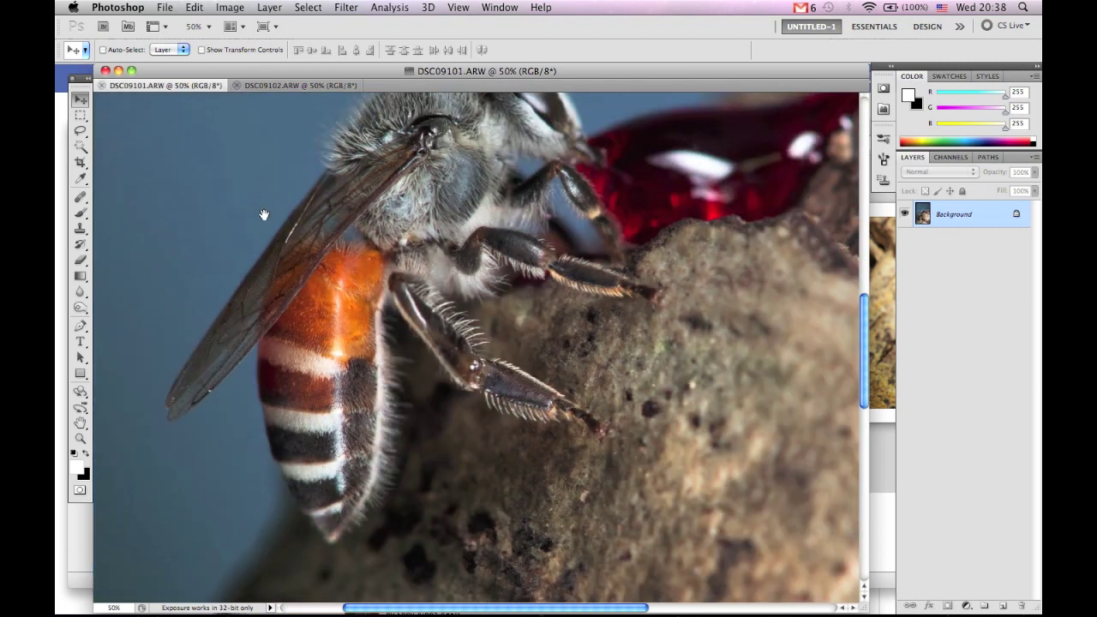
left_click_drag(264, 215, 340, 242)
left_click(81, 130)
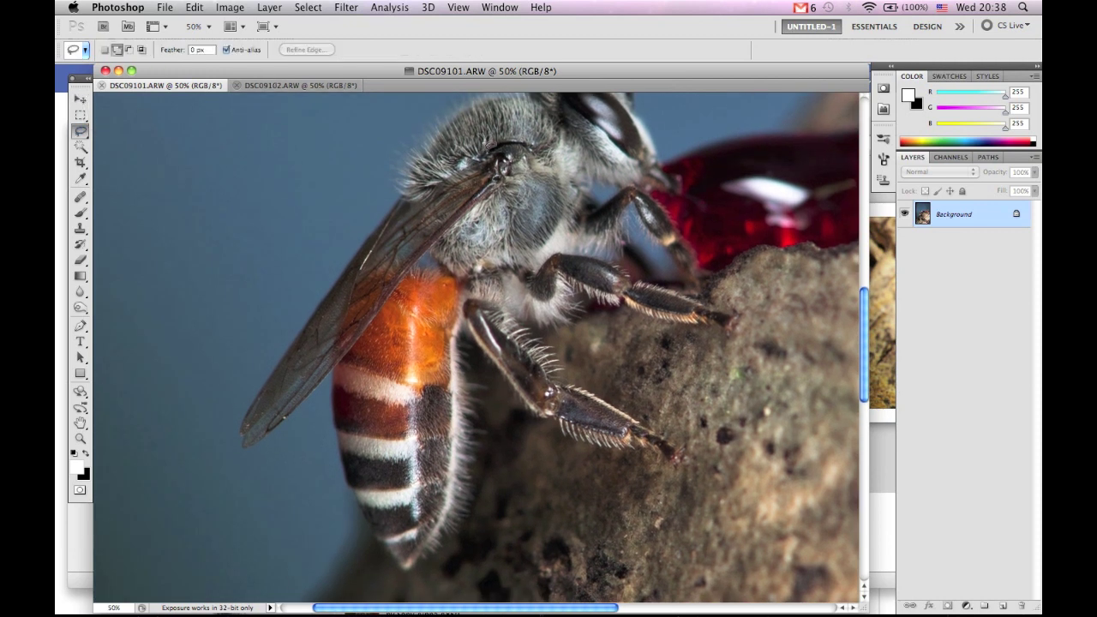
mouse_move(381, 349)
left_mouse_down()
mouse_move(293, 445)
mouse_move(225, 427)
mouse_move(338, 198)
mouse_move(506, 126)
mouse_move(545, 158)
left_mouse_up()
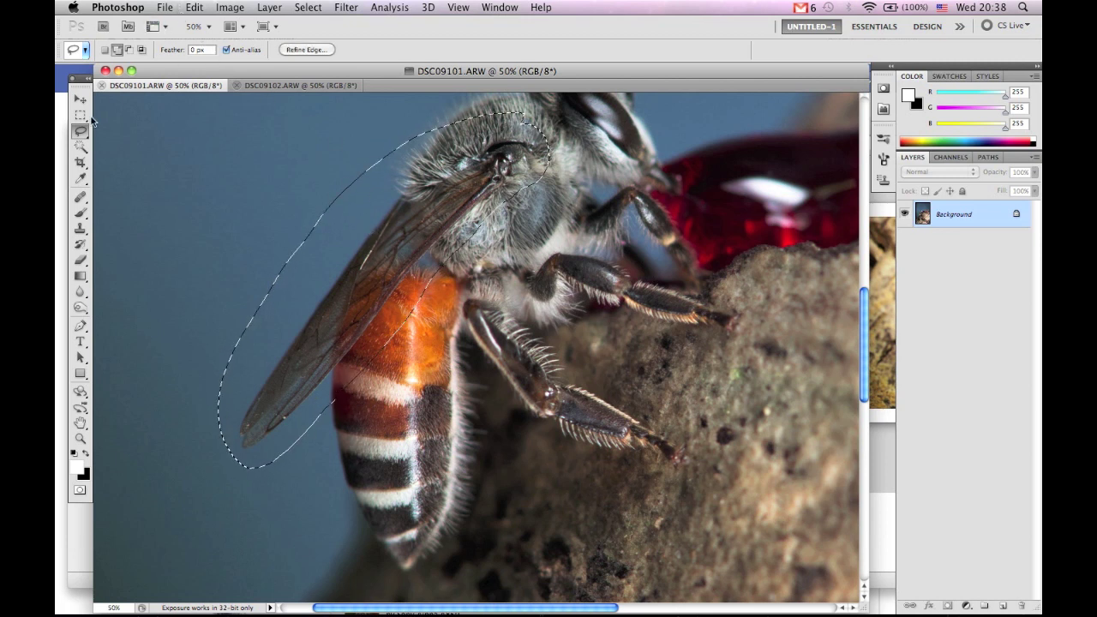
left_click(190, 8)
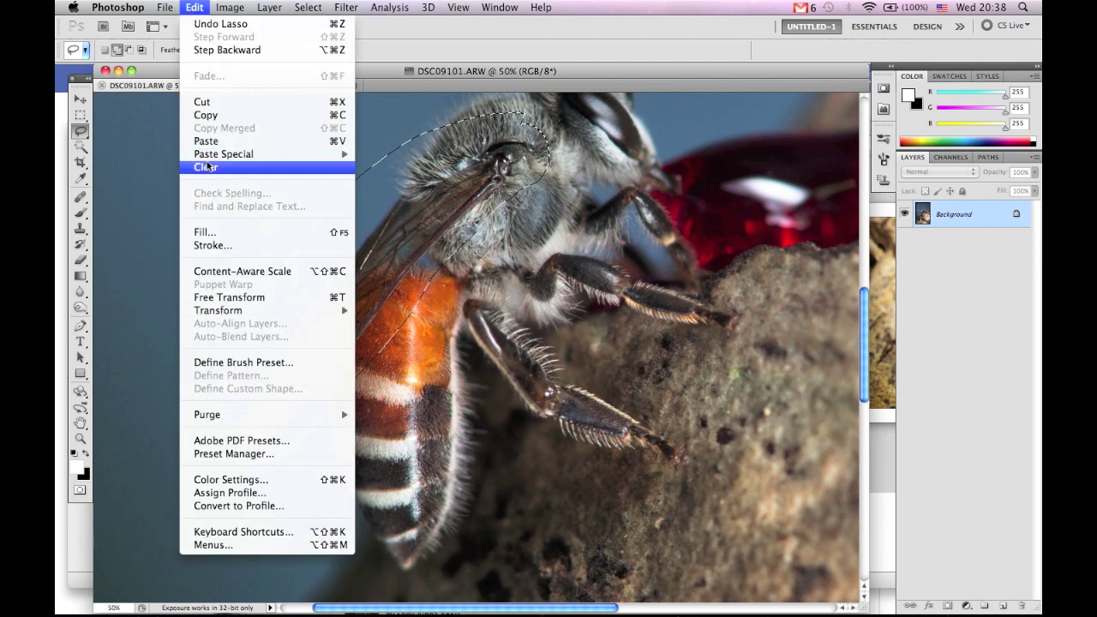
left_click(201, 112)
Paste the copied wing into DSC09102.ARW as a new layer and move it over the bee's wing
left_click(257, 87)
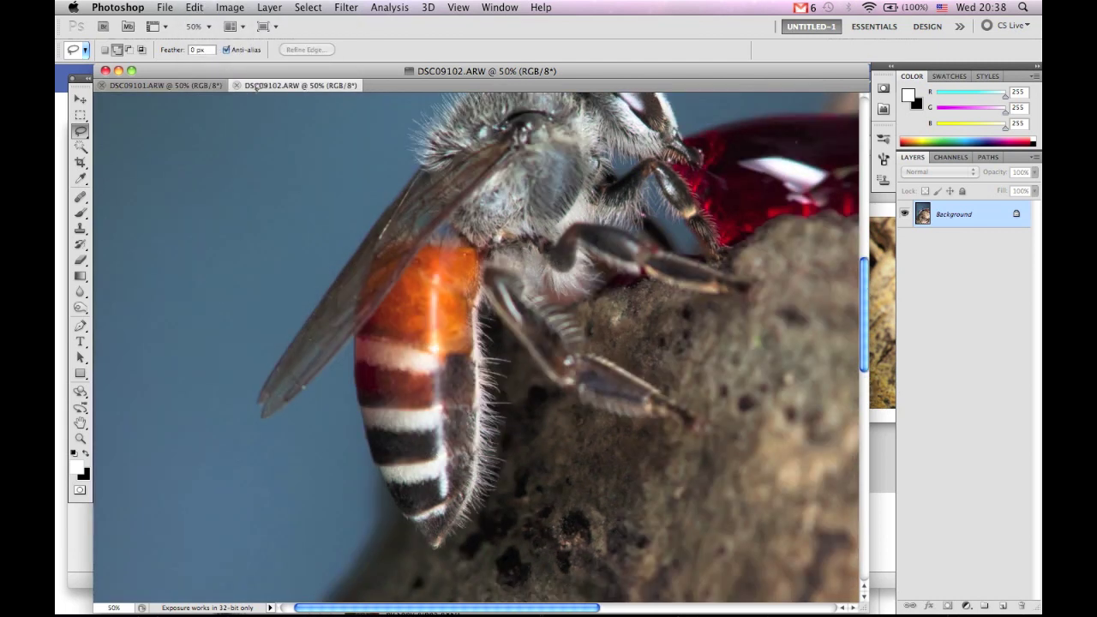
scroll(315, 201, "up", 5)
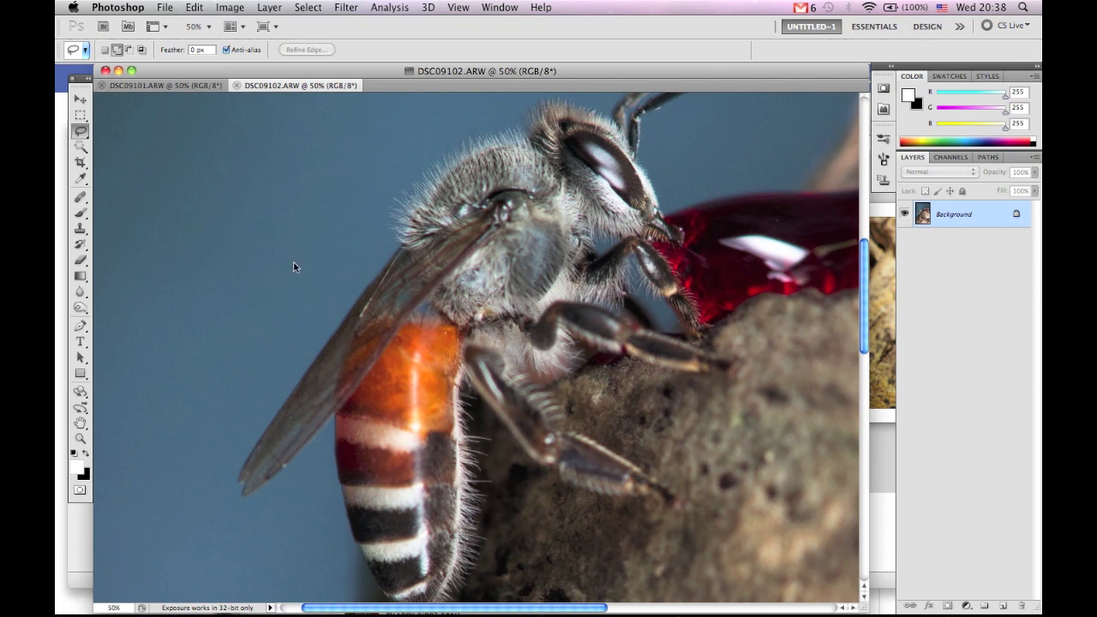
left_click(202, 7)
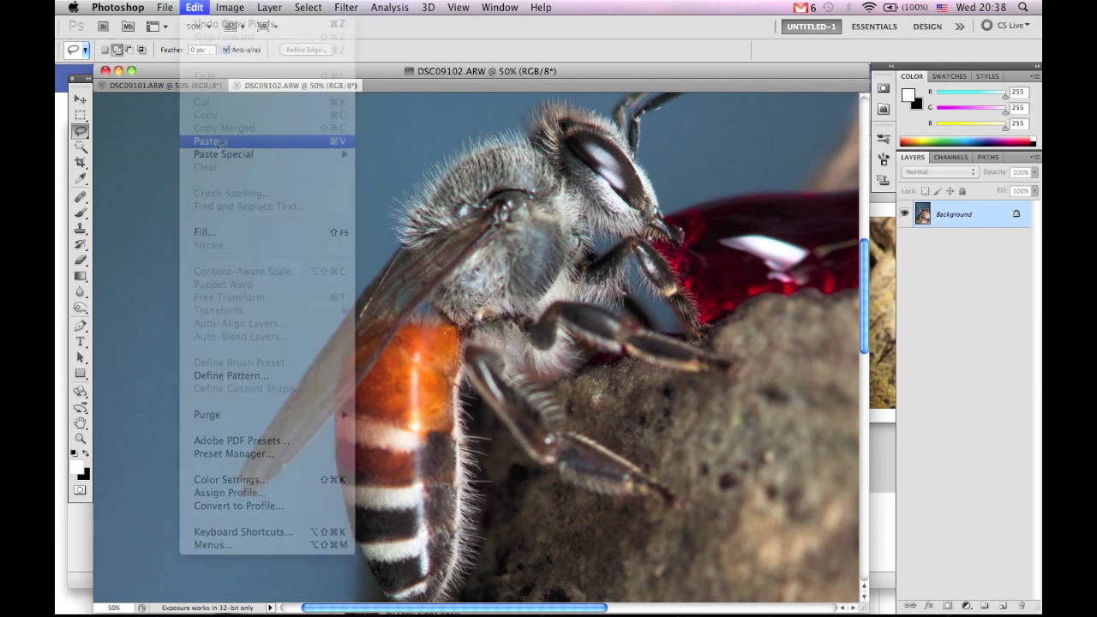
left_click(206, 143)
key("v")
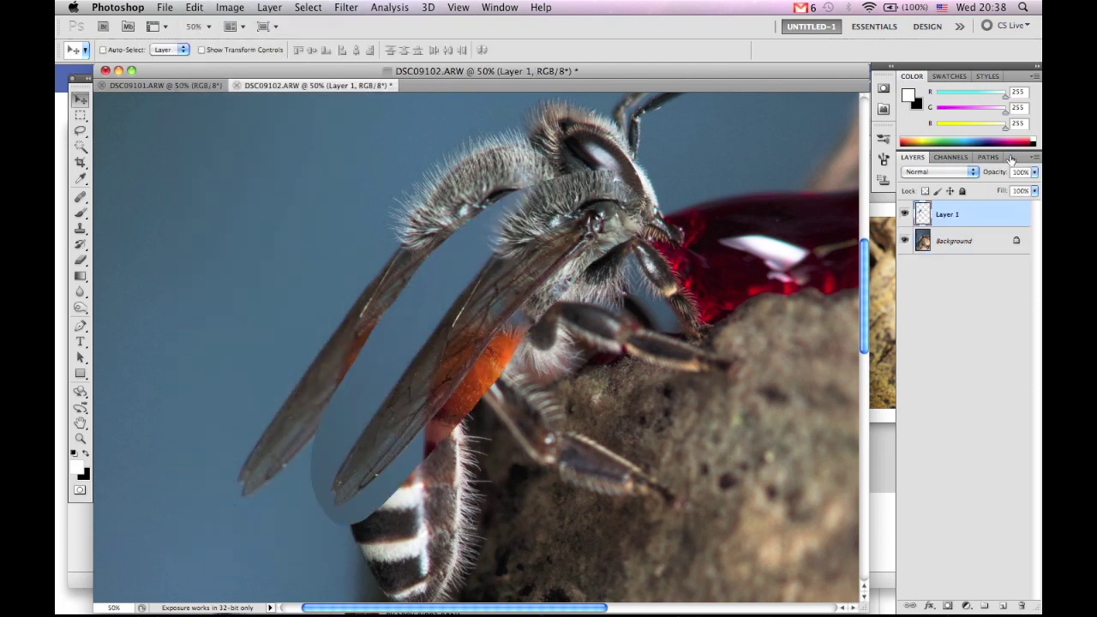
mouse_move(502, 282)
left_mouse_down()
mouse_move(334, 267)
mouse_move(405, 312)
mouse_move(403, 277)
left_mouse_up()
Lower the pasted wing layer's opacity to 73% and nudge it into alignment with the wing beneath
left_click(1034, 172)
mouse_move(1031, 187)
left_mouse_down()
mouse_move(999, 187)
mouse_move(1011, 187)
left_mouse_up()
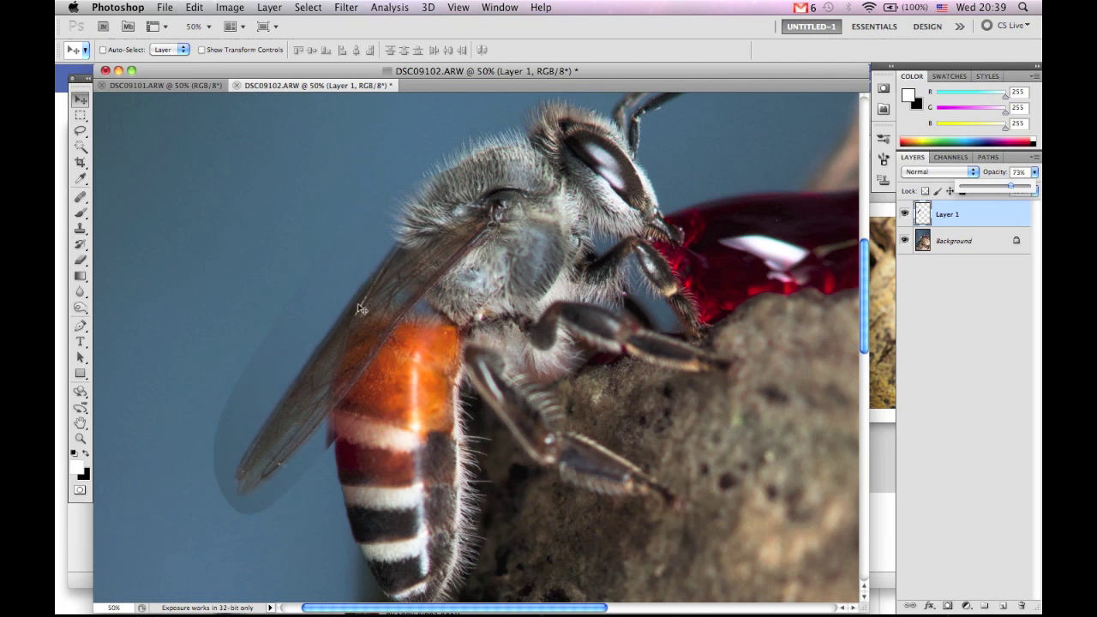
key("super+plus")
left_click_drag(302, 271, 389, 277)
mouse_move(413, 324)
left_mouse_down()
mouse_move(446, 345)
mouse_move(420, 317)
mouse_move(418, 326)
left_mouse_up()
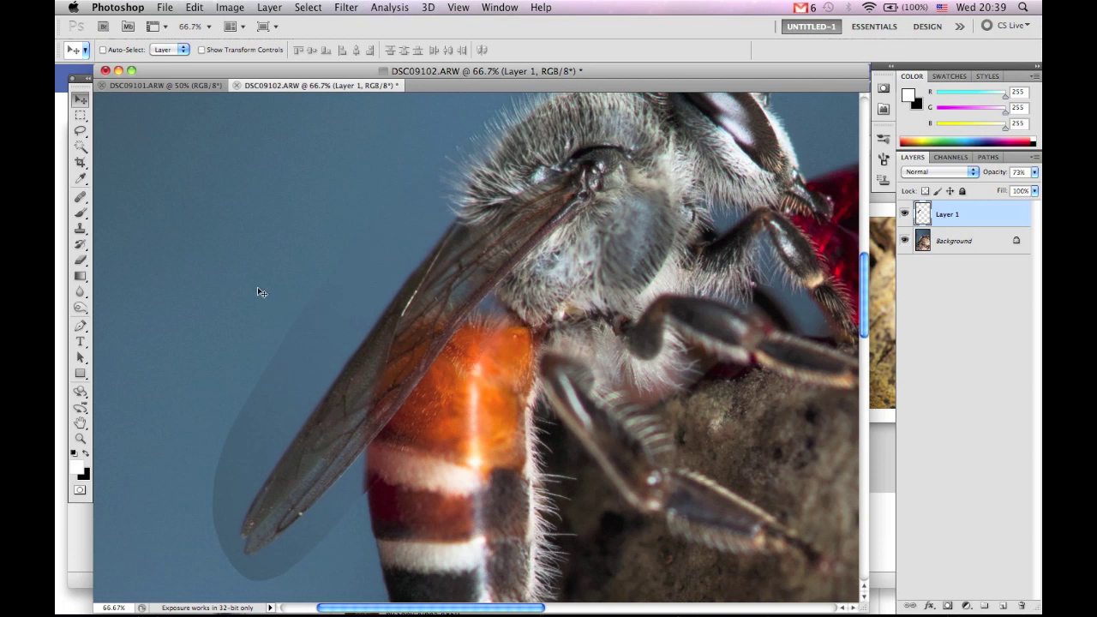
Rotate the pasted wing layer by -0.05° with Free Transform to match the wing underneath
key("super+t")
left_click_drag(187, 270, 187, 270)
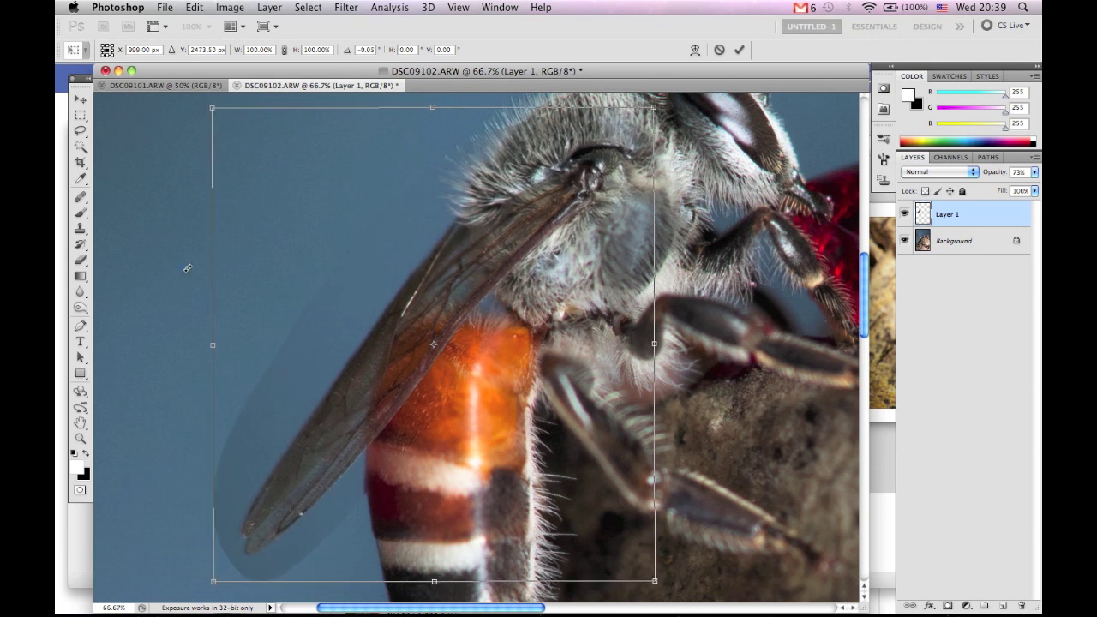
key("Return")
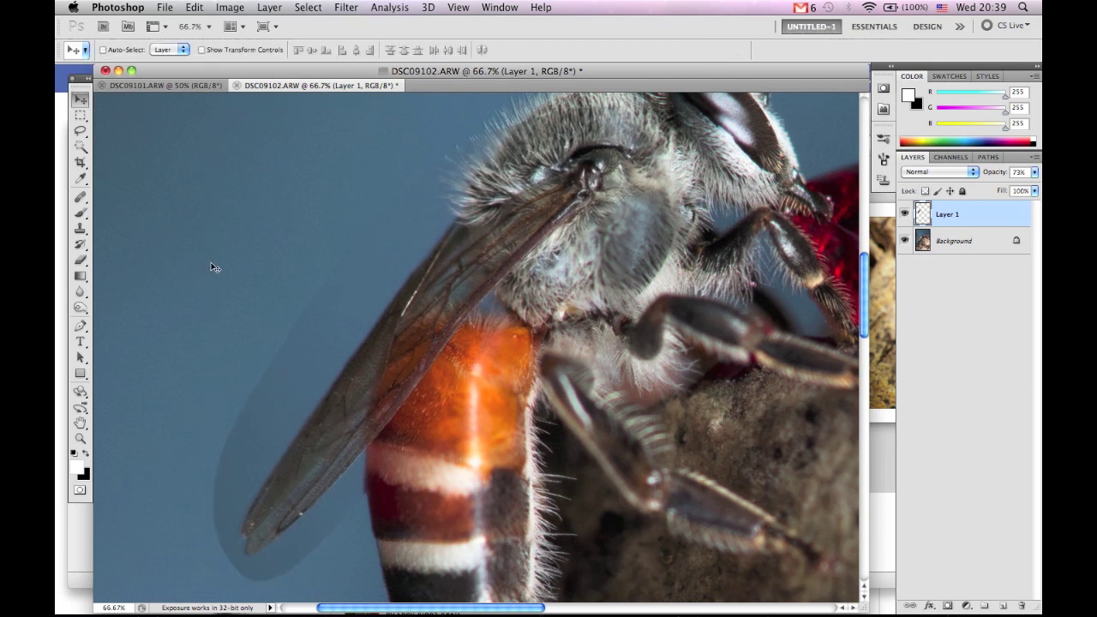
mouse_move(397, 239)
left_mouse_down()
mouse_move(408, 313)
mouse_move(316, 323)
mouse_move(406, 196)
mouse_move(379, 244)
left_mouse_up()
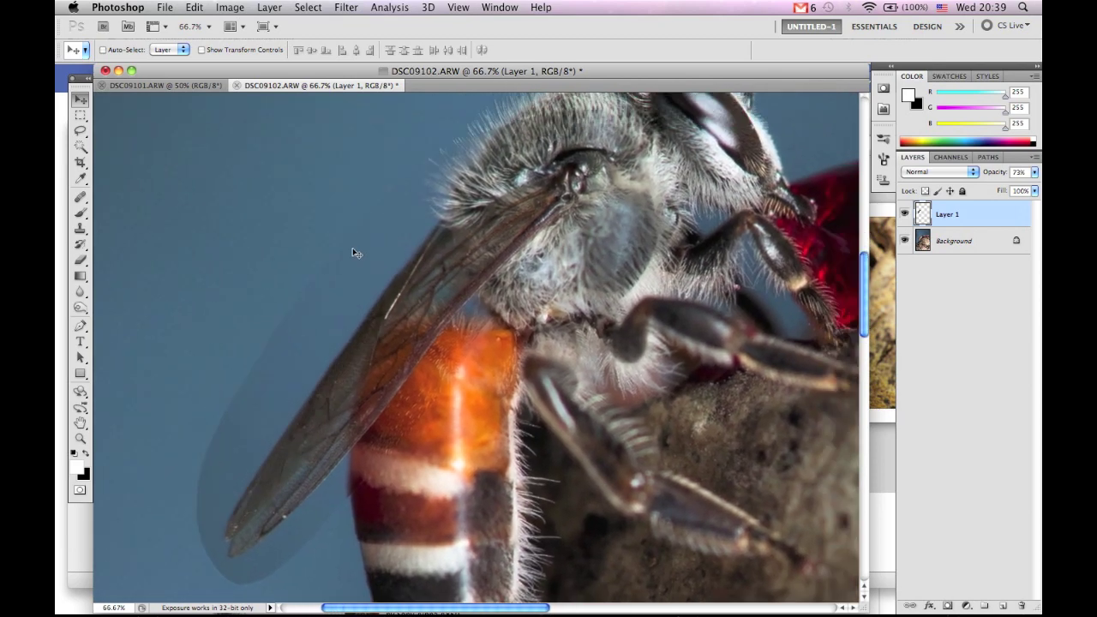
Brighten the midtones of the pasted wing layer slightly with Levels to match its blue surround to the background
scroll(353, 253, "down", 1)
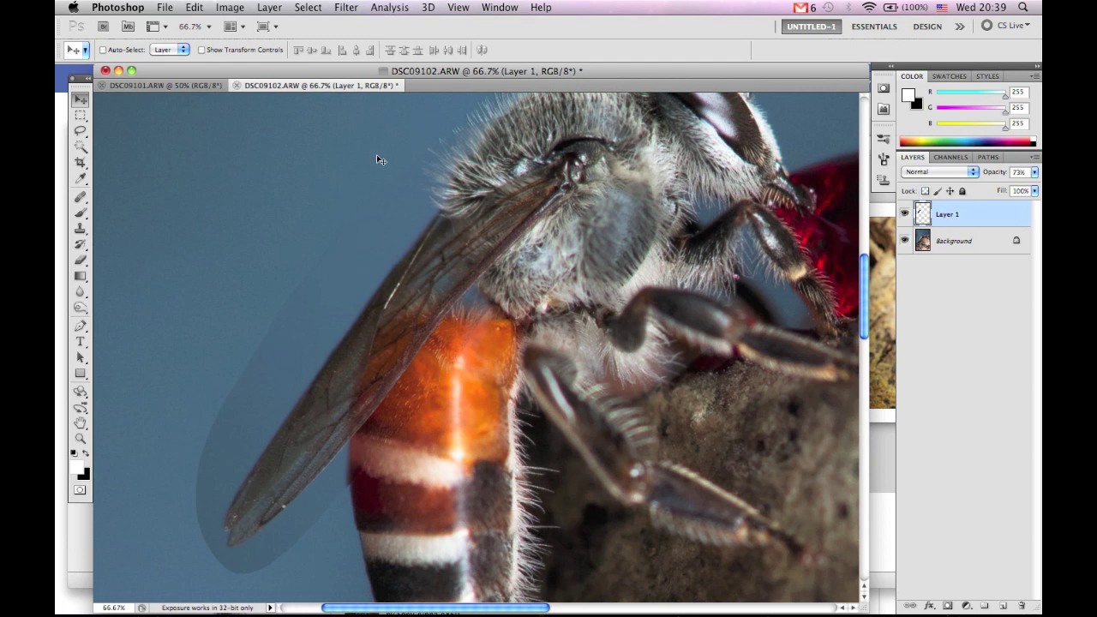
left_click(163, 7)
mouse_move(229, 8)
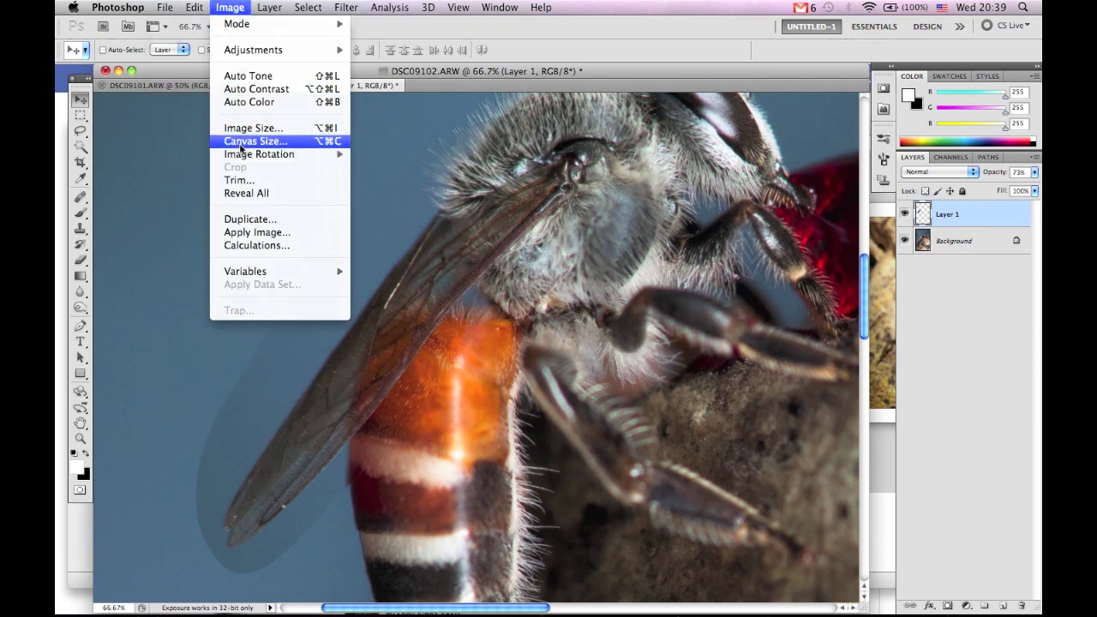
mouse_move(239, 53)
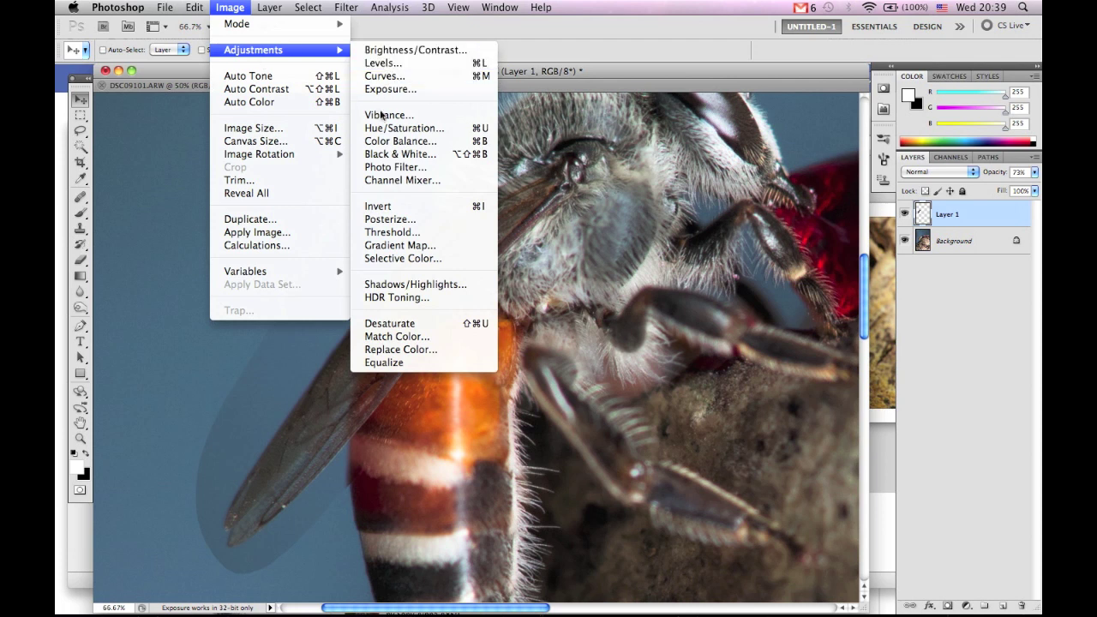
left_click(377, 64)
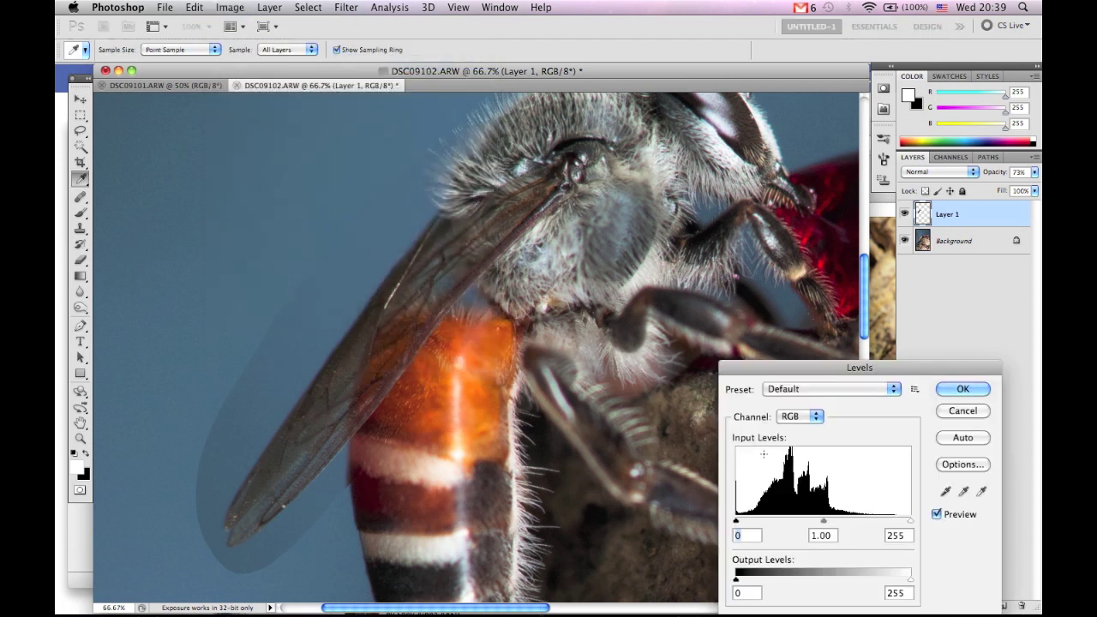
left_click_drag(823, 520, 817, 525)
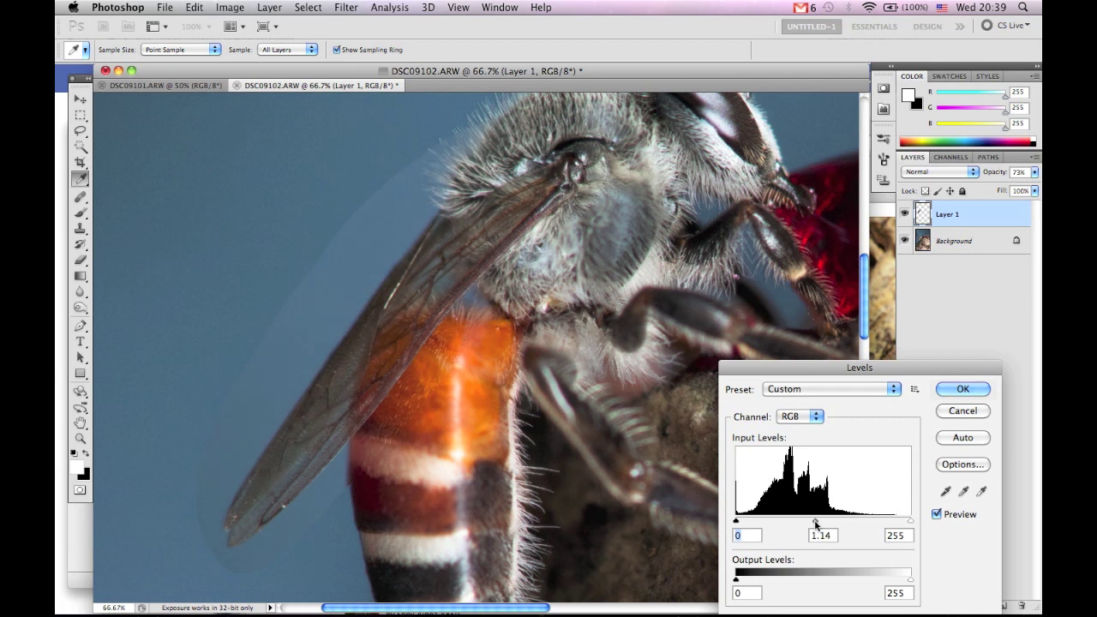
left_click_drag(816, 523, 820, 525)
left_click(821, 521)
left_click(951, 390)
key("v")
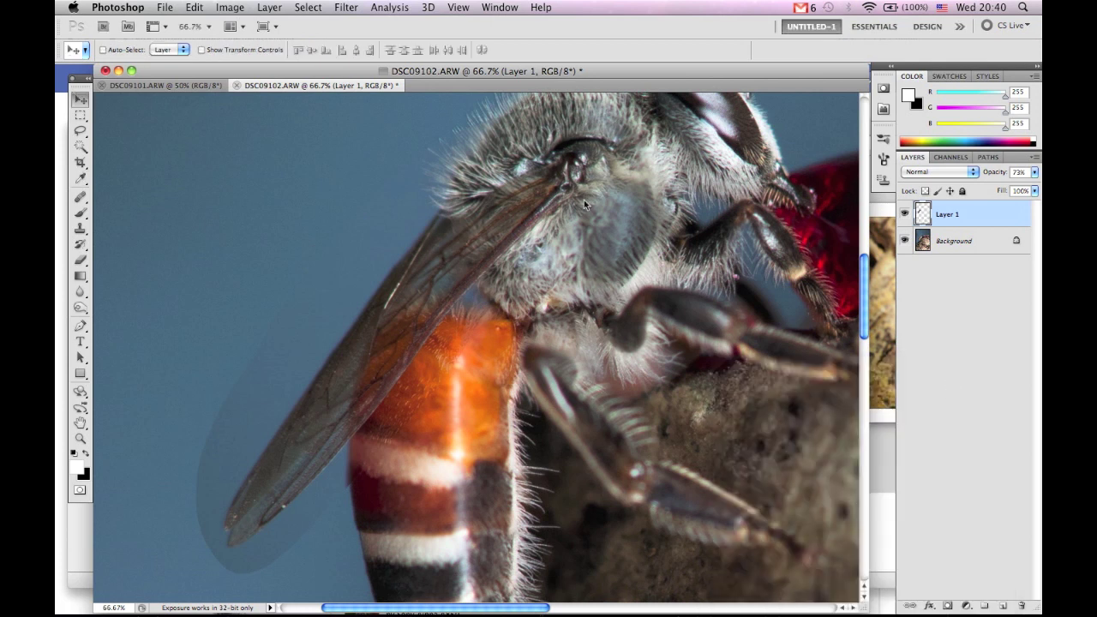
left_click(233, 8)
mouse_move(245, 52)
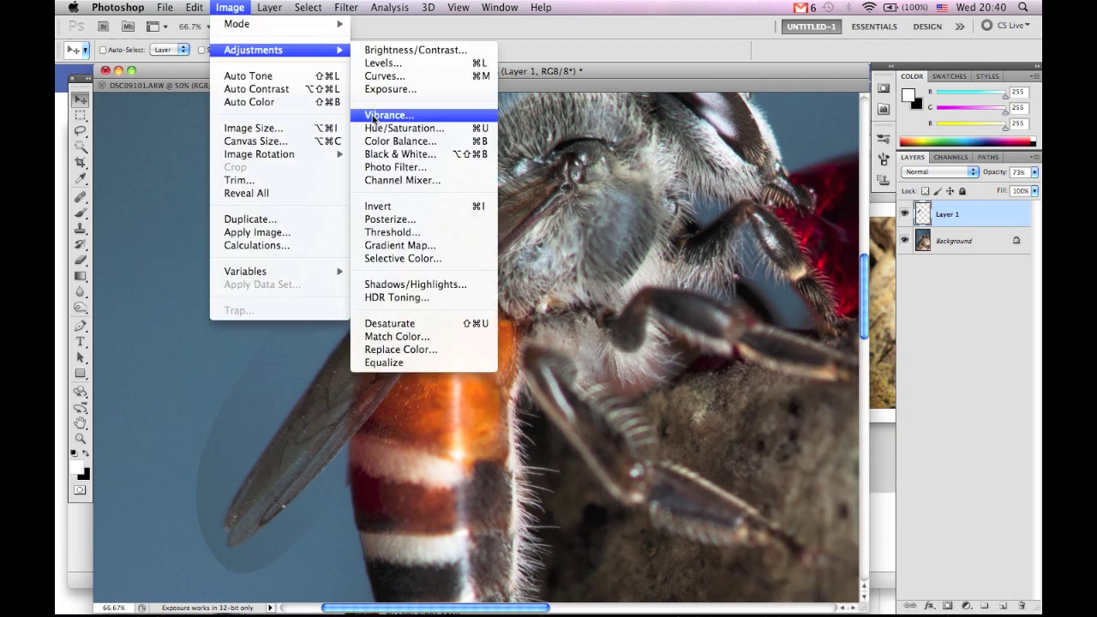
left_click(379, 130)
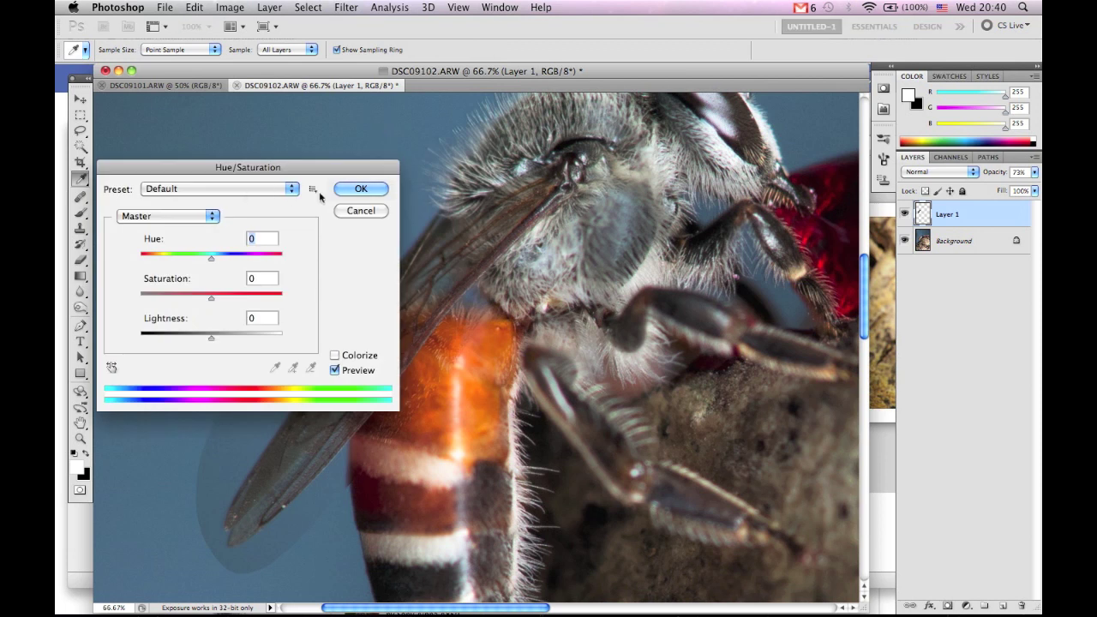
left_click(347, 188)
key("v")
left_click(230, 7)
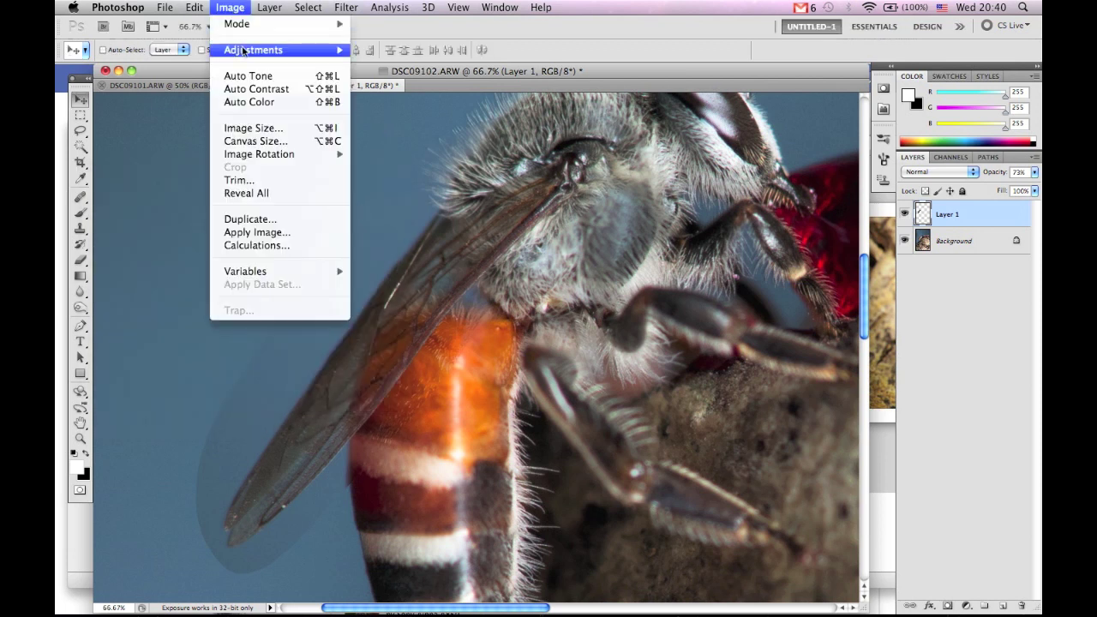
mouse_move(243, 50)
left_click(382, 143)
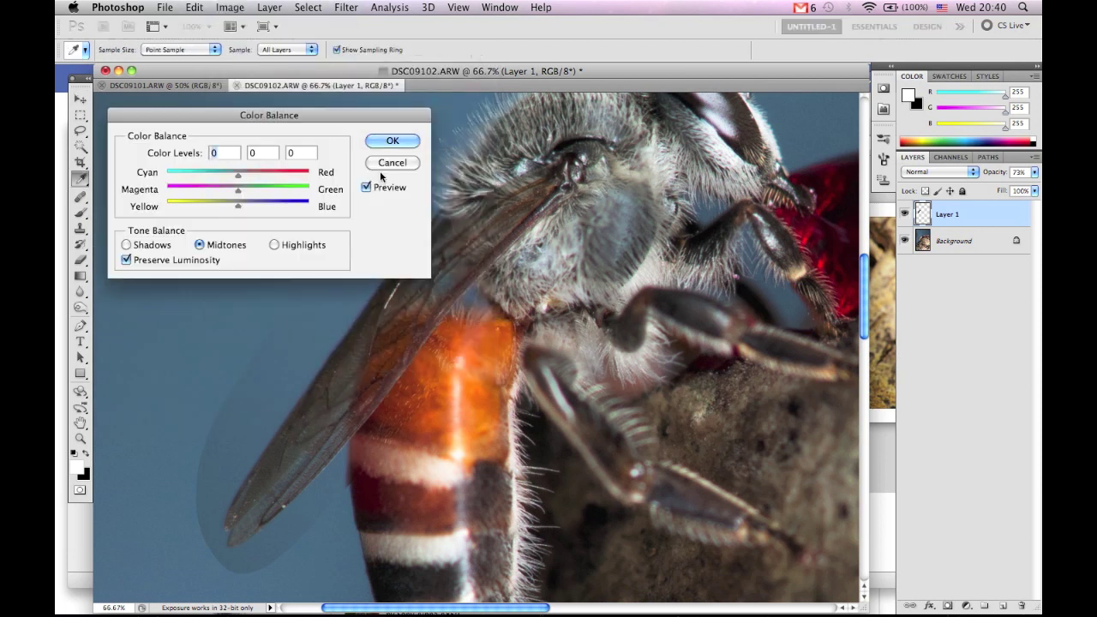
mouse_move(238, 207)
left_mouse_down()
mouse_move(247, 214)
mouse_move(238, 213)
left_mouse_up()
left_click_drag(245, 117, 604, 397)
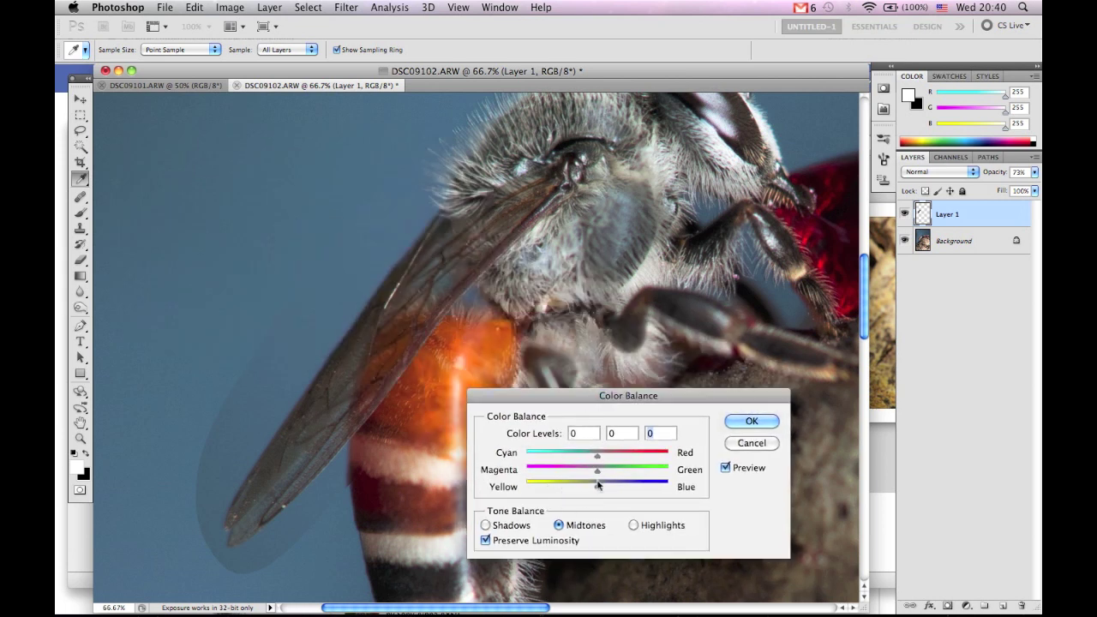
left_click_drag(593, 490, 603, 464)
left_click(750, 443)
key("v")
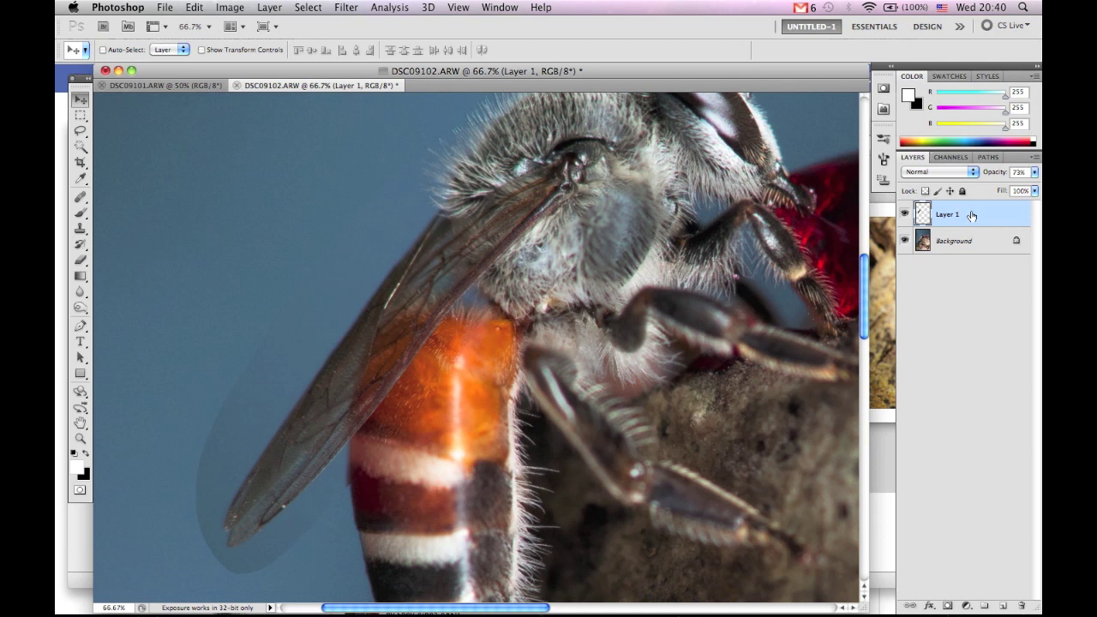
Add a layer mask to the pasted wing layer and make the mask the active target
left_click(947, 605)
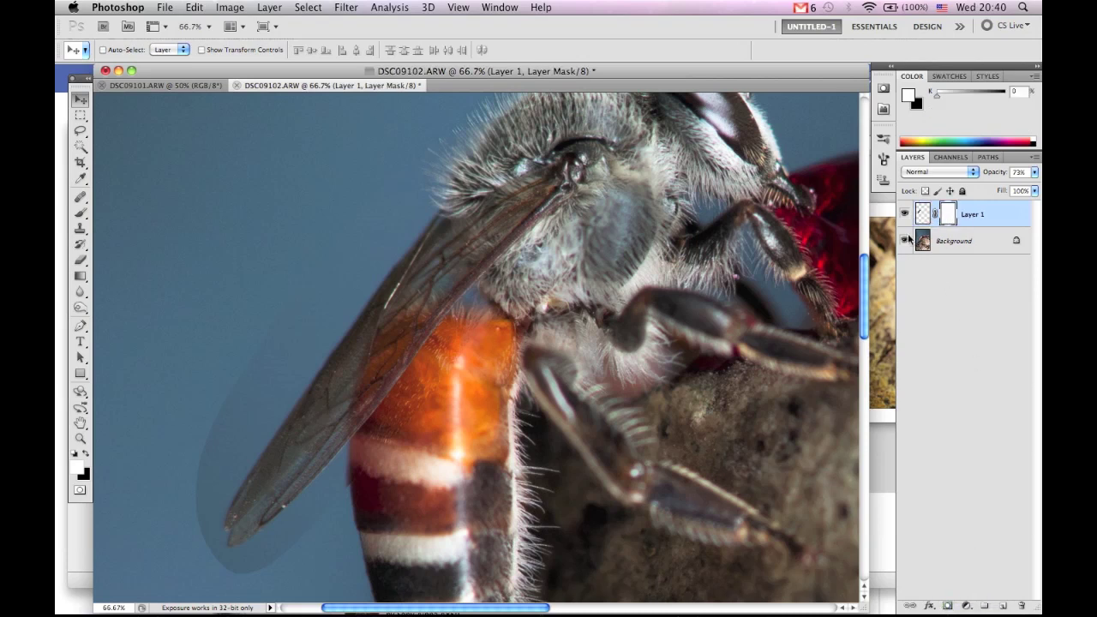
left_click(927, 322)
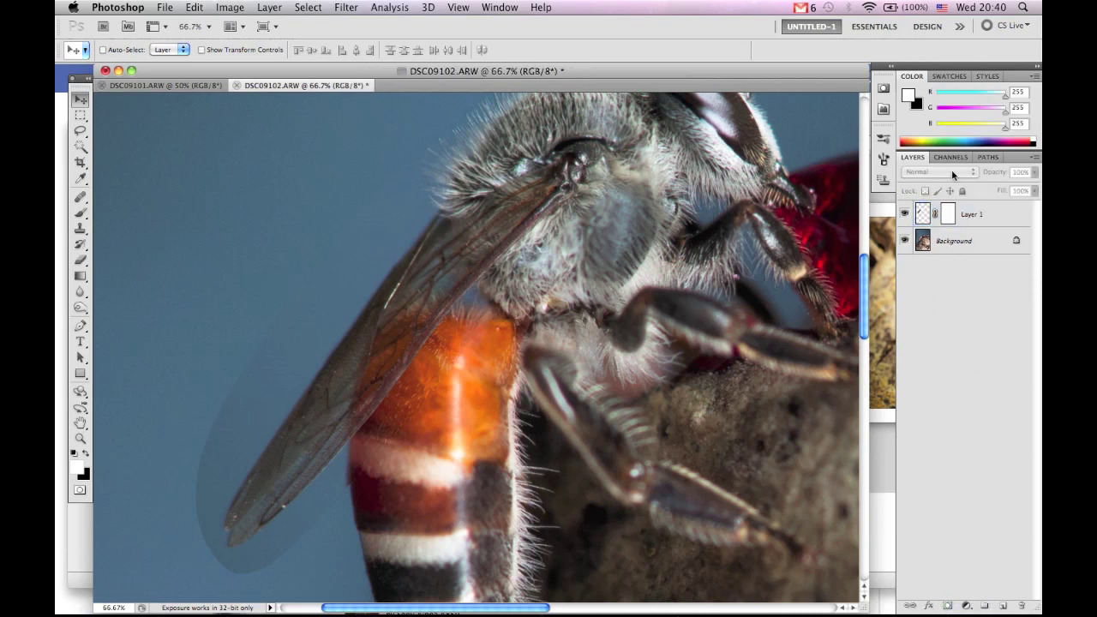
left_click(948, 216)
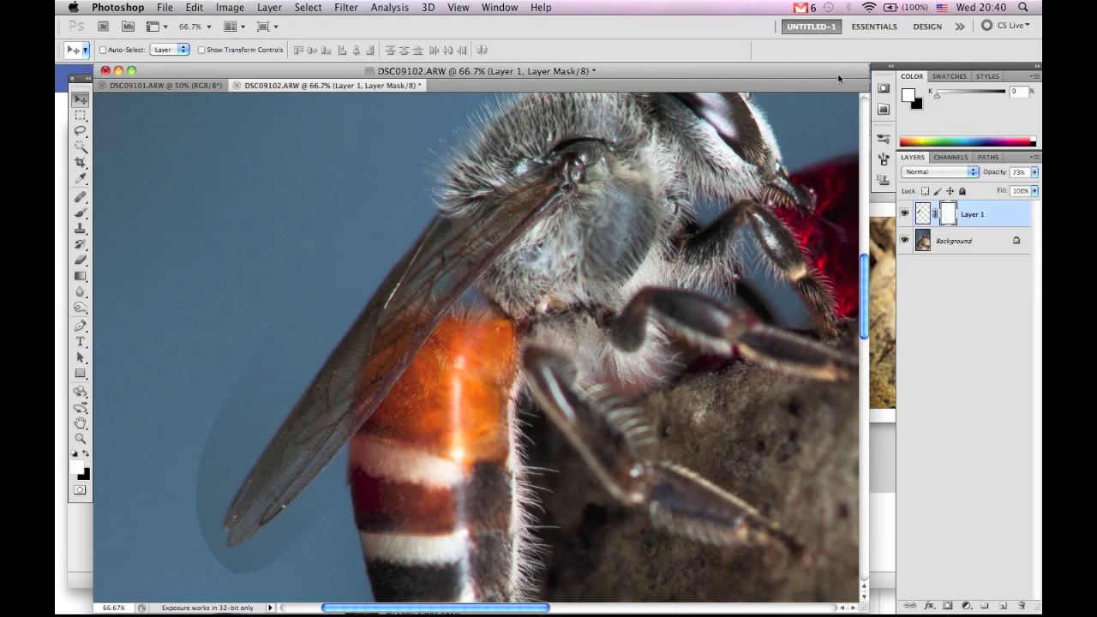
Paint black on the mask with a size 150 brush at 86% opacity to hide the pasted background along the wing's outer edge
left_click(79, 212)
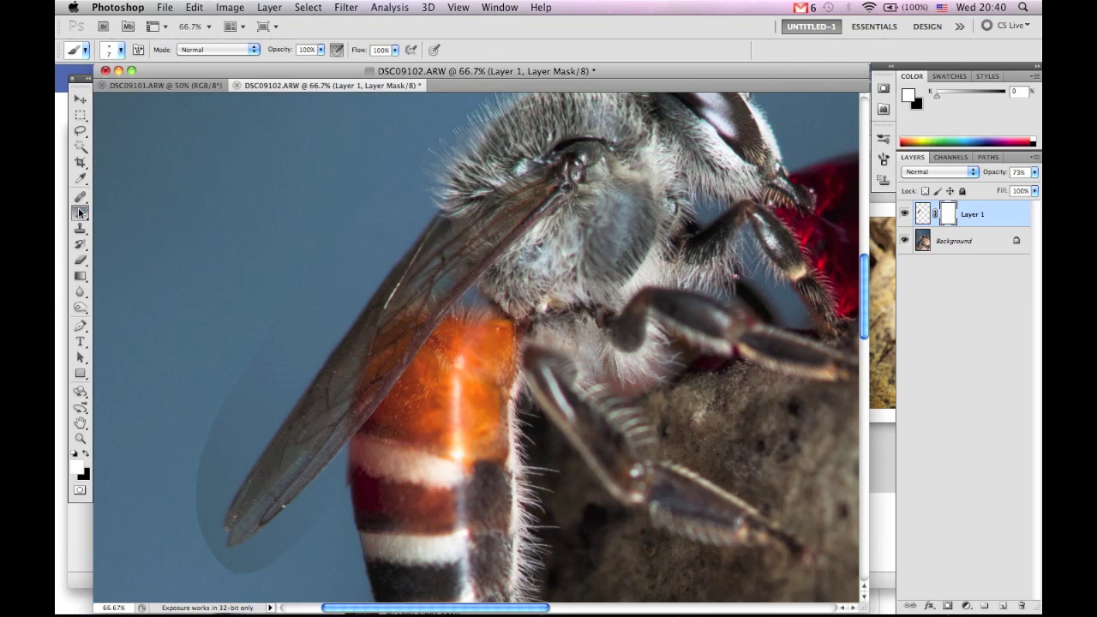
left_click(85, 456)
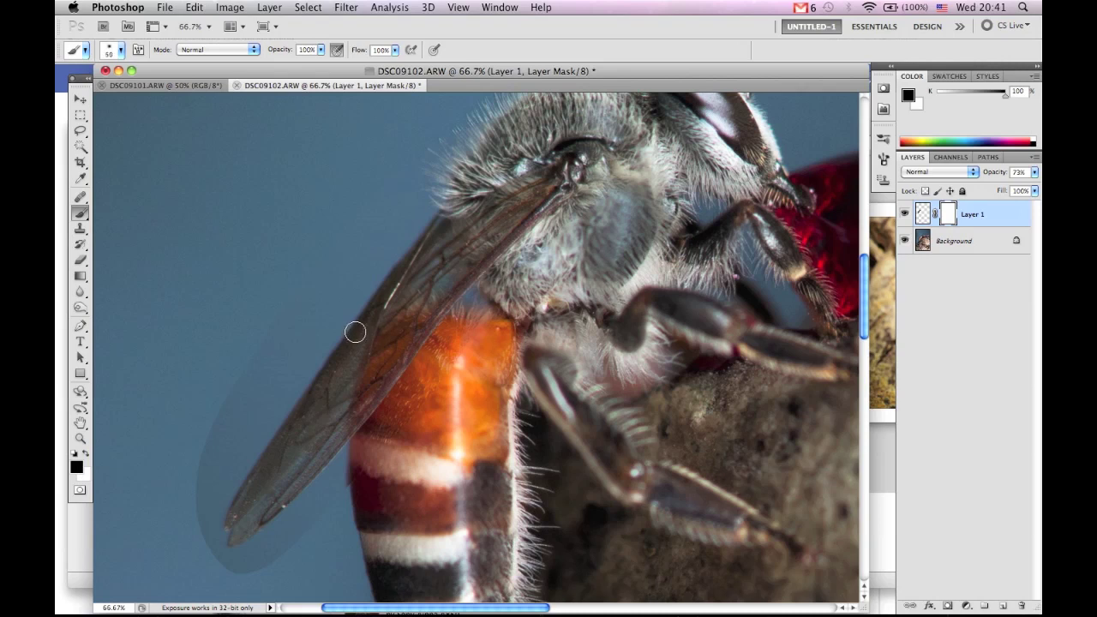
left_click(319, 51)
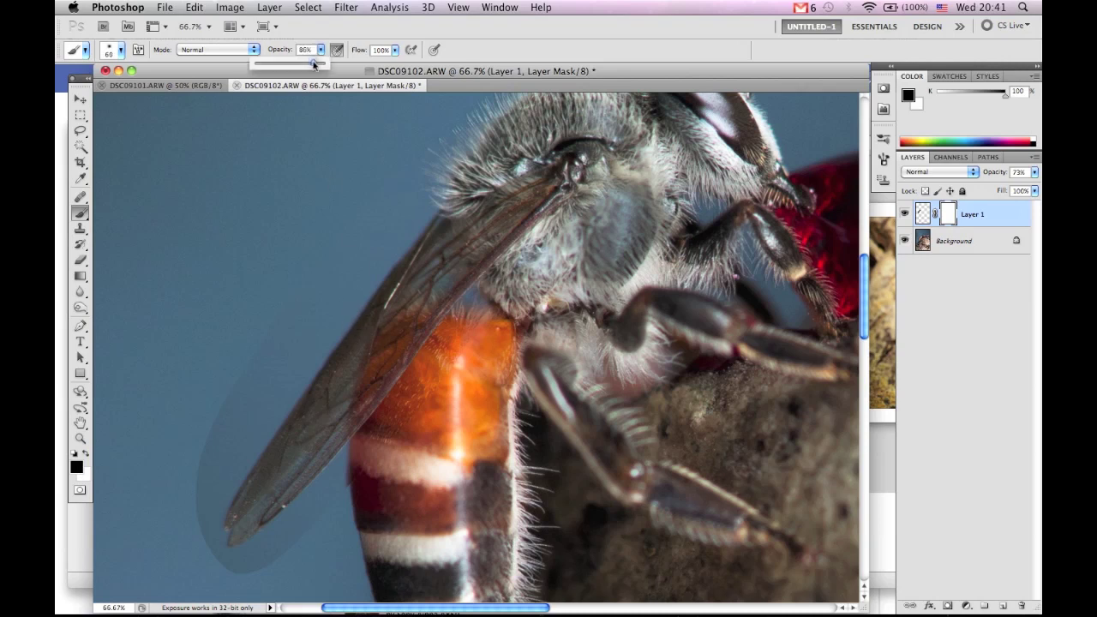
key("bracketright")
key("bracketright")
key("bracketright")
key("bracketright")
key("bracketright")
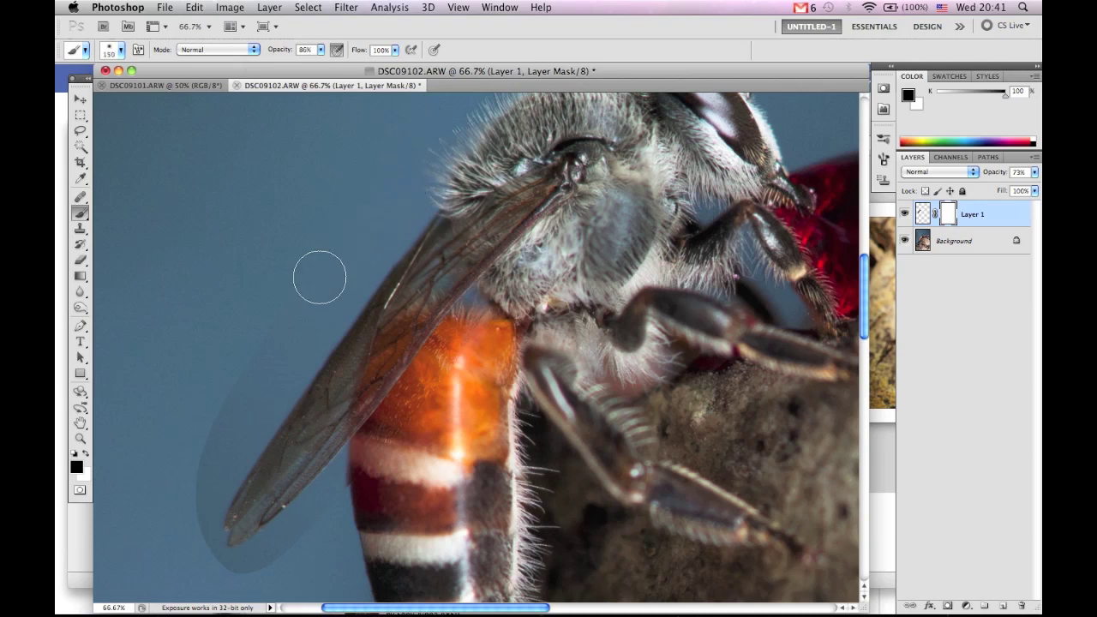
mouse_move(306, 328)
left_mouse_down()
mouse_move(335, 281)
mouse_move(250, 379)
mouse_move(325, 303)
mouse_move(320, 288)
mouse_move(299, 288)
mouse_move(205, 403)
left_mouse_up()
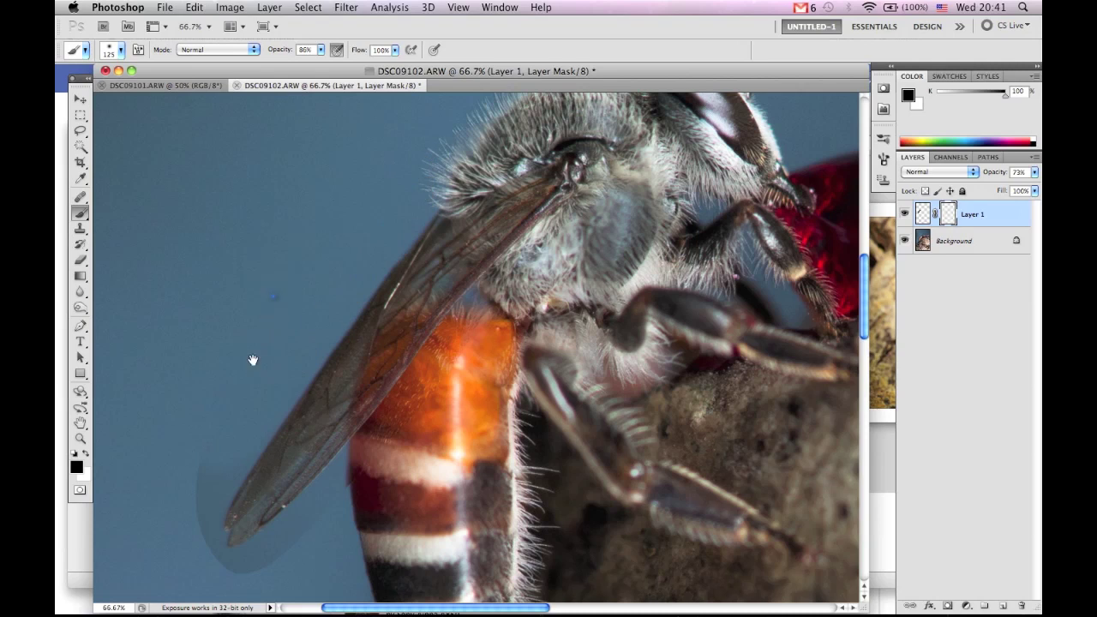
Mask out the pasted background around the wing tip and beside the abdomen with a size 125 black brush
scroll(252, 359, "down", 5)
scroll(252, 360, "left", 4)
mouse_move(258, 420)
left_mouse_down()
mouse_move(272, 387)
mouse_move(249, 450)
mouse_move(279, 315)
mouse_move(253, 457)
left_mouse_up()
left_click_drag(414, 399, 370, 463)
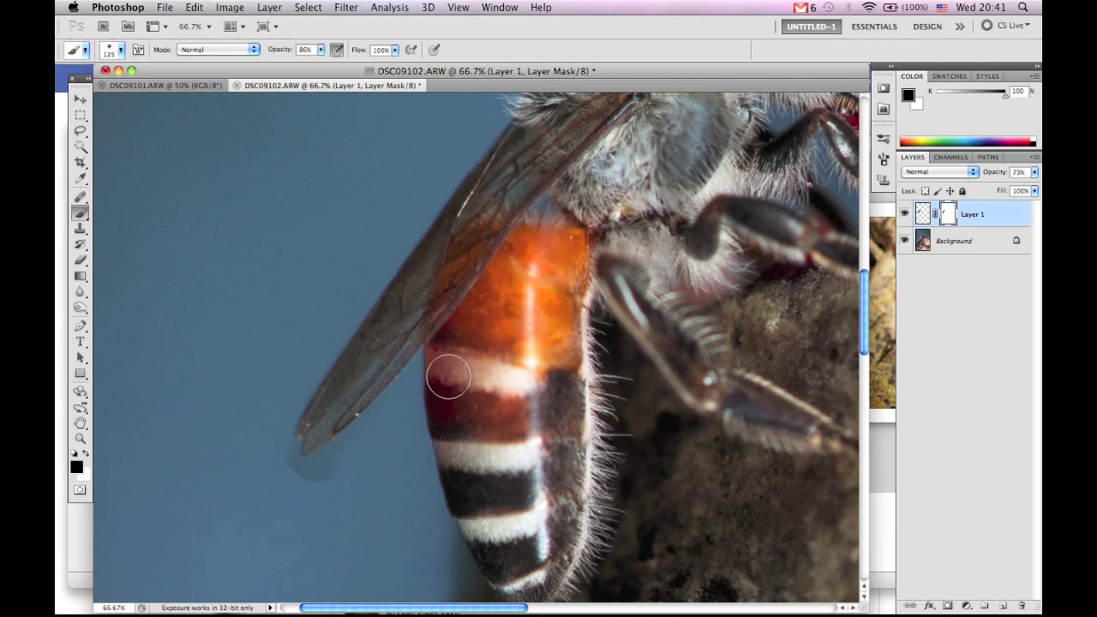
Mask out the remaining pasted background close around the wing tip with a size 60 black brush
key("super+equal")
key("super+equal")
mouse_move(243, 395)
left_mouse_down()
mouse_move(485, 248)
mouse_move(673, 153)
left_mouse_up()
key("bracketleft")
key("bracketleft")
key("bracketleft")
key("bracketleft")
key("bracketleft")
mouse_move(436, 450)
left_mouse_down()
mouse_move(384, 463)
mouse_move(339, 429)
mouse_move(340, 389)
mouse_move(370, 465)
left_mouse_up()
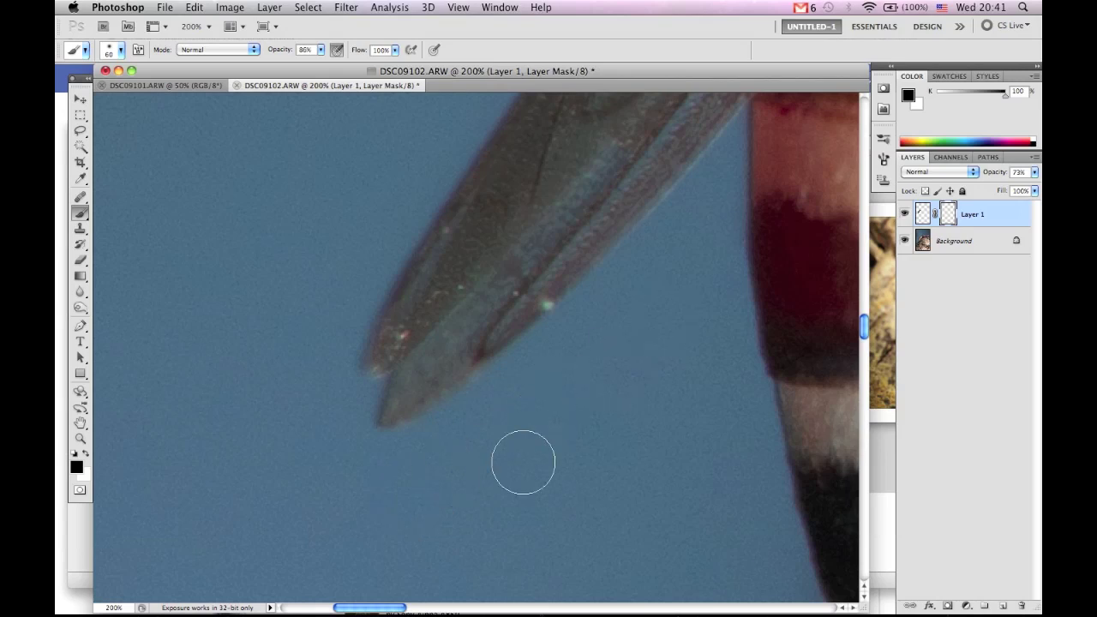
mouse_move(404, 249)
left_mouse_down()
mouse_move(397, 299)
mouse_move(304, 455)
mouse_move(274, 482)
left_mouse_up()
Paint black on the mask over the thorax fur around the wing base to bring back the underlying photo
left_click_drag(412, 386, 267, 444)
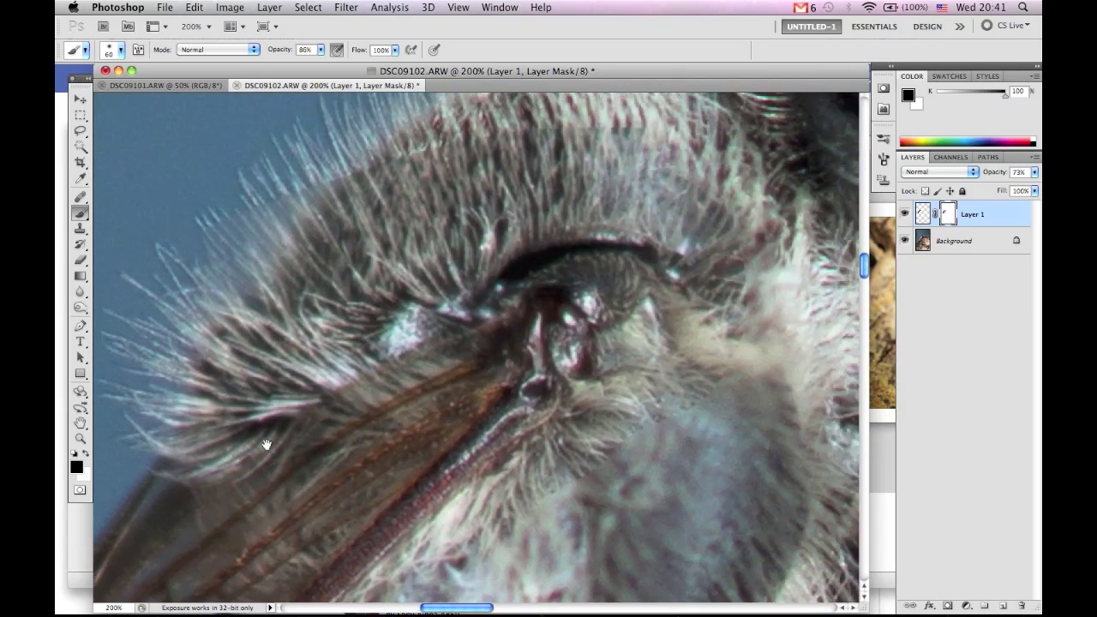
scroll(267, 444, "down", 2)
scroll(267, 444, "right", 1)
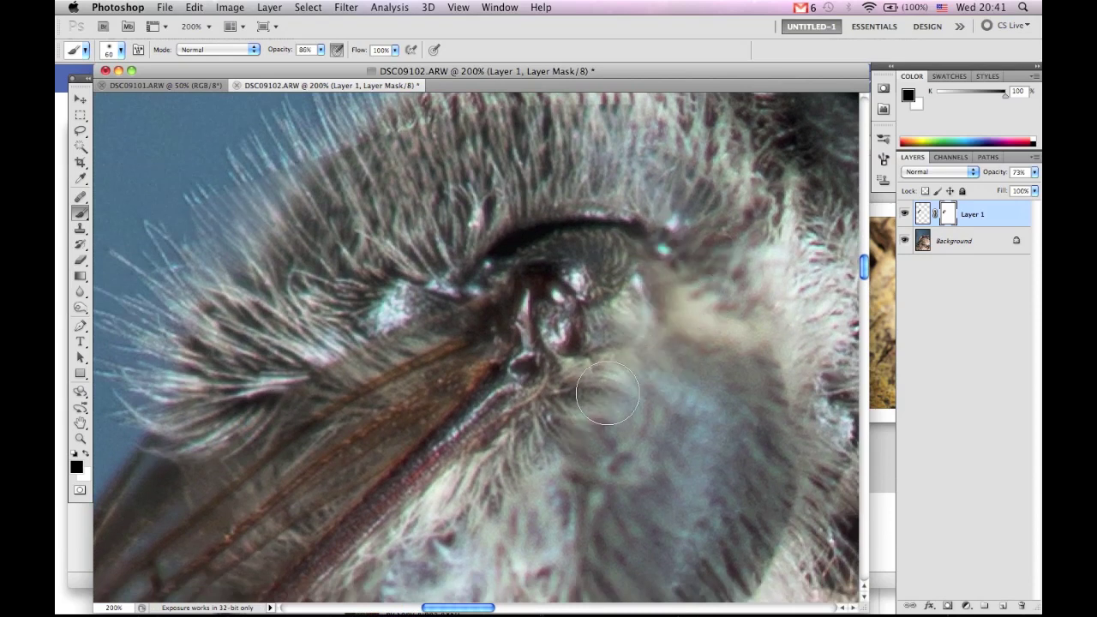
scroll(411, 394, "down", 6)
scroll(411, 394, "left", 3)
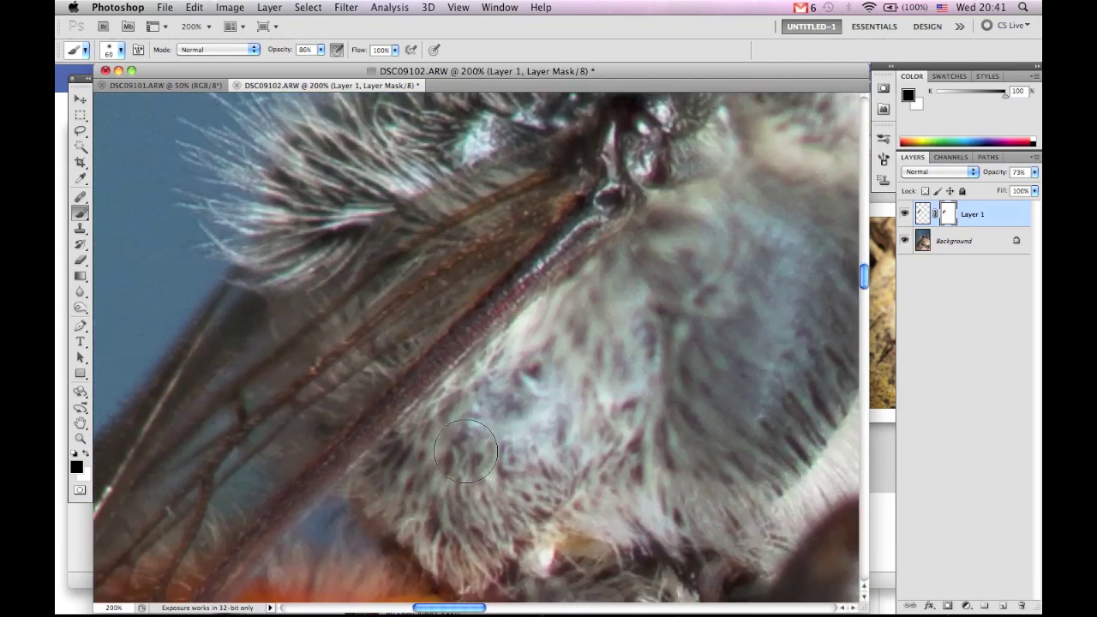
scroll(429, 362, "up", 7)
scroll(428, 362, "right", 3)
left_click_drag(573, 287, 565, 302)
mouse_move(565, 301)
left_mouse_down()
mouse_move(617, 322)
mouse_move(534, 312)
mouse_move(551, 294)
mouse_move(378, 339)
left_mouse_up()
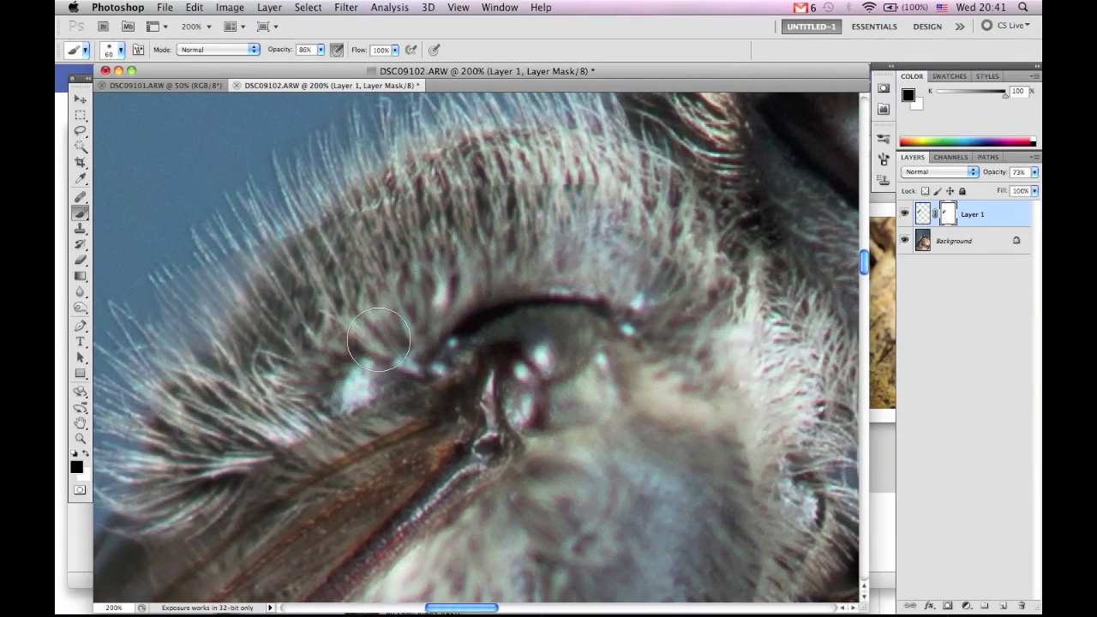
scroll(378, 341, "down", 5)
scroll(378, 341, "left", 9)
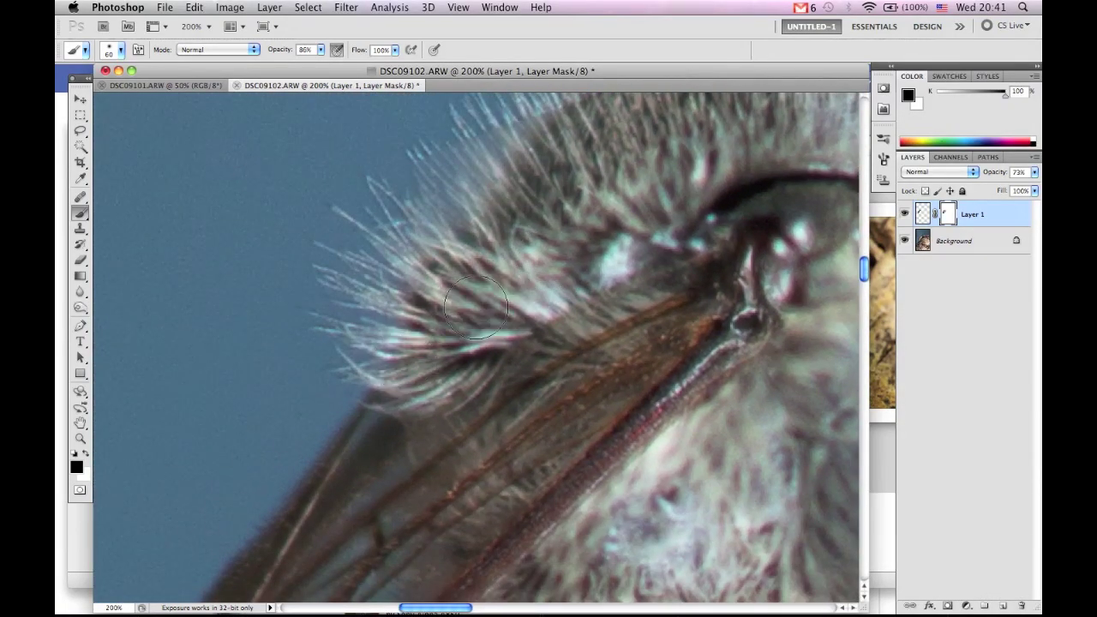
mouse_move(387, 380)
left_mouse_down()
mouse_move(481, 201)
mouse_move(507, 216)
left_mouse_up()
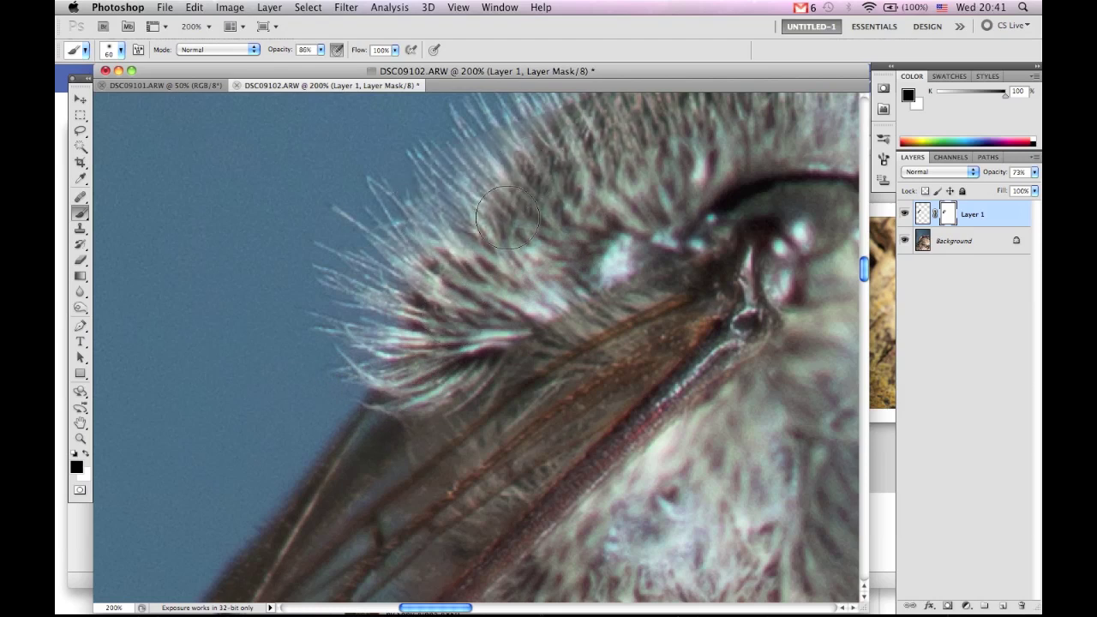
Mask out the pasted area over the bee's body beside the wing with a size 175 black brush at 100% opacity
key("super+minus")
key("super+minus")
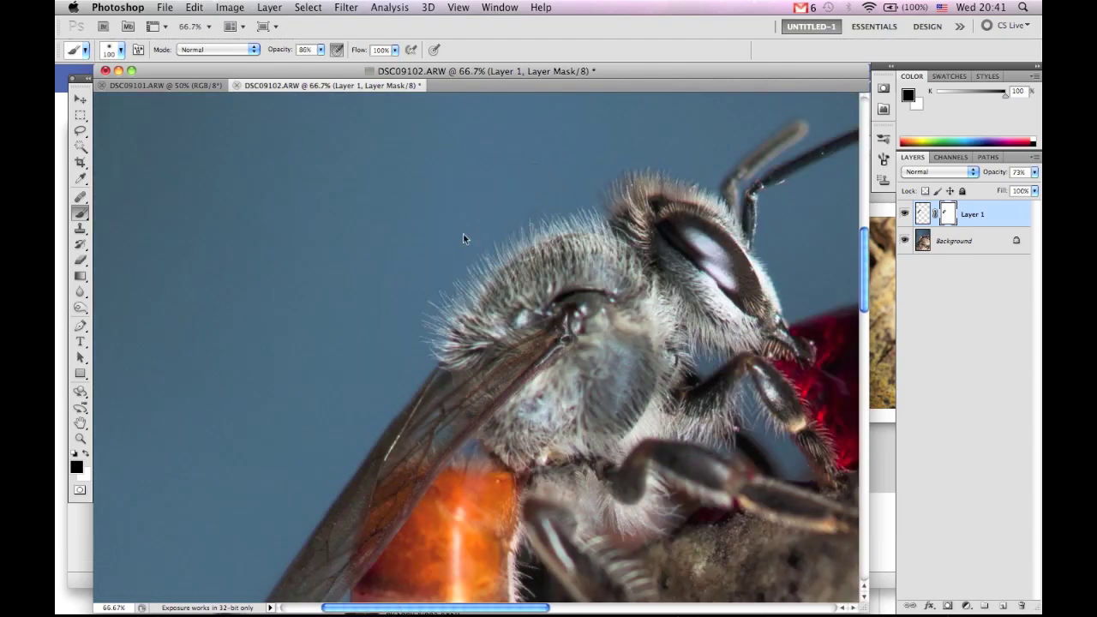
mouse_move(319, 50)
left_mouse_down()
mouse_move(326, 66)
mouse_move(341, 67)
left_mouse_up()
key("]")
key("]")
key("]")
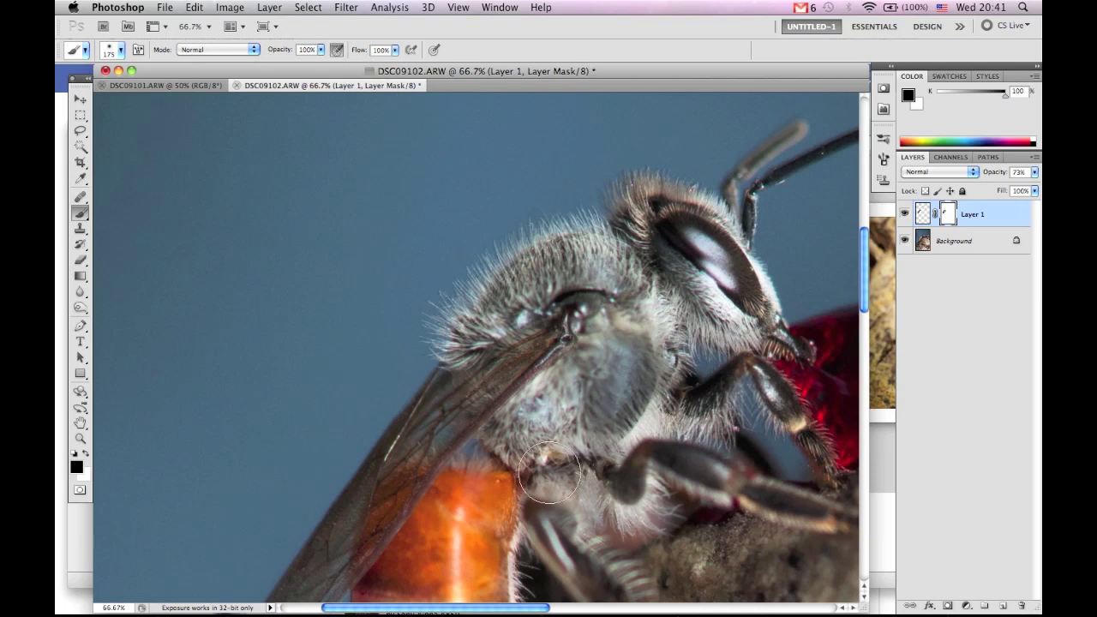
left_click_drag(567, 455, 534, 265)
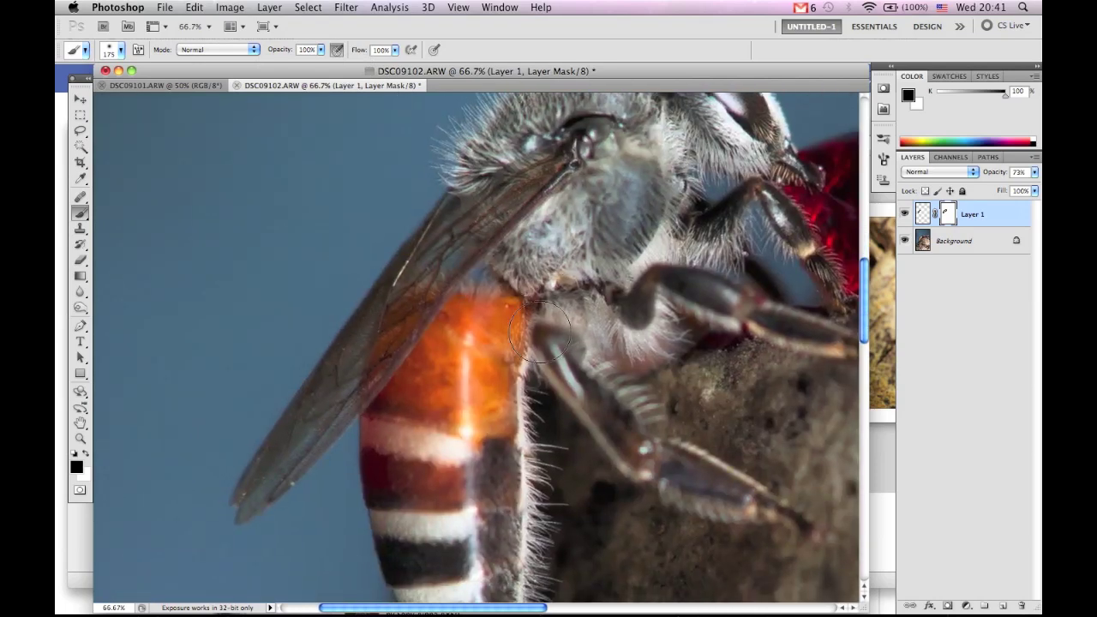
Paint white on the mask with a size 20 brush to restore the sharp detail at the wing tip
key("bracketleft")
key("bracketleft")
key("bracketleft")
key("bracketleft")
key("super+plus")
key("super+plus")
left_click_drag(284, 343, 495, 148)
key("x")
key("bracketleft")
key("bracketleft")
key("bracketleft")
key("bracketleft")
key("bracketleft")
key("bracketleft")
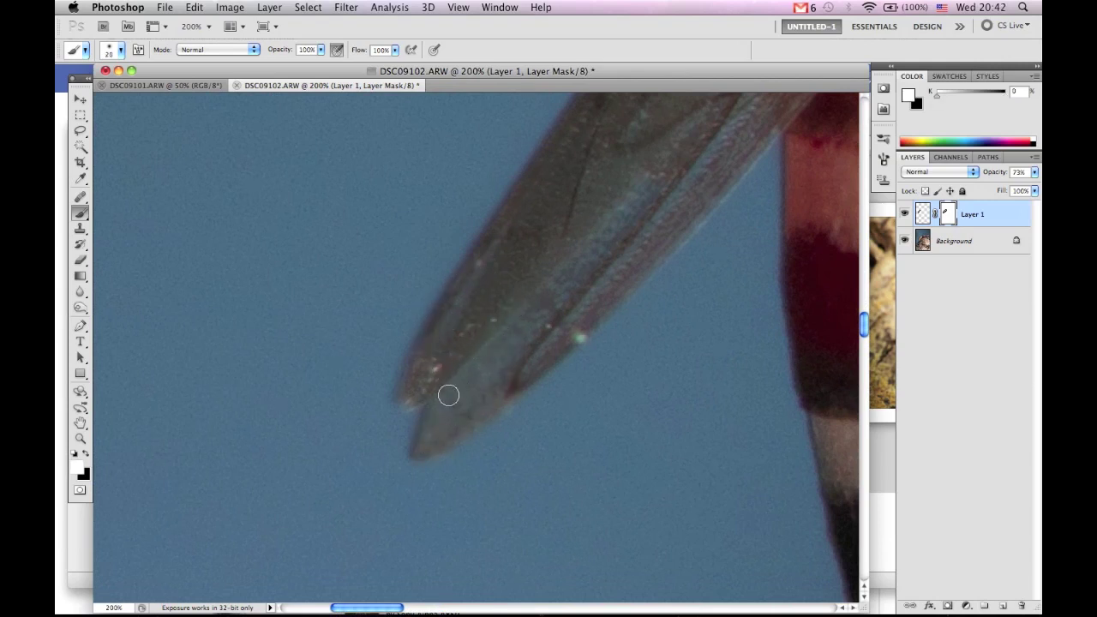
key("x")
key("x")
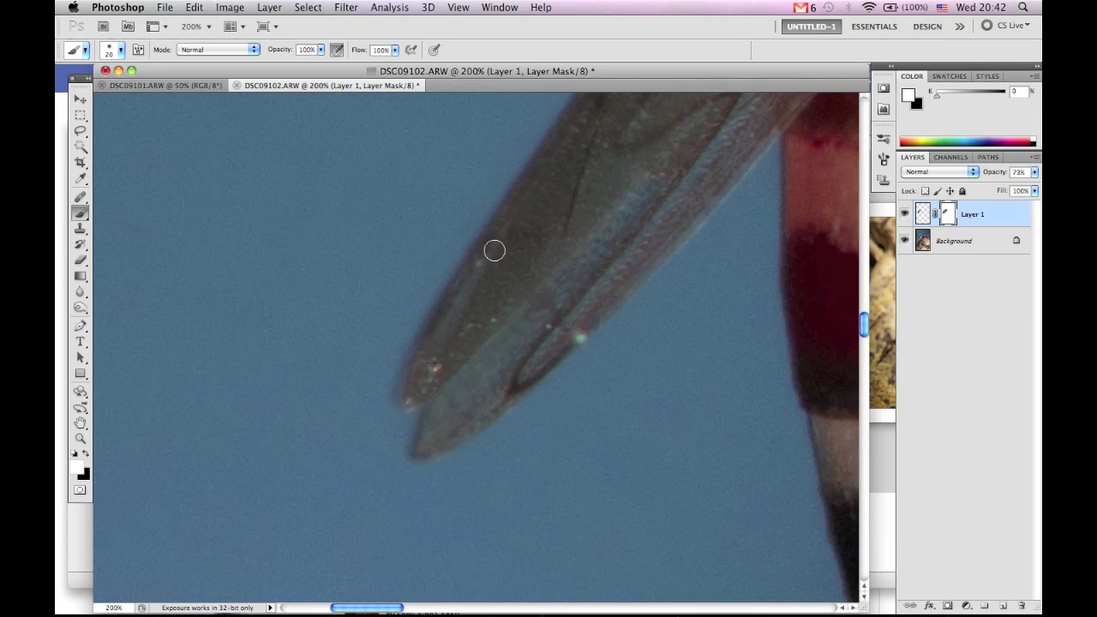
key("super+minus")
key("super+minus")
key("super+minus")
key("super+minus")
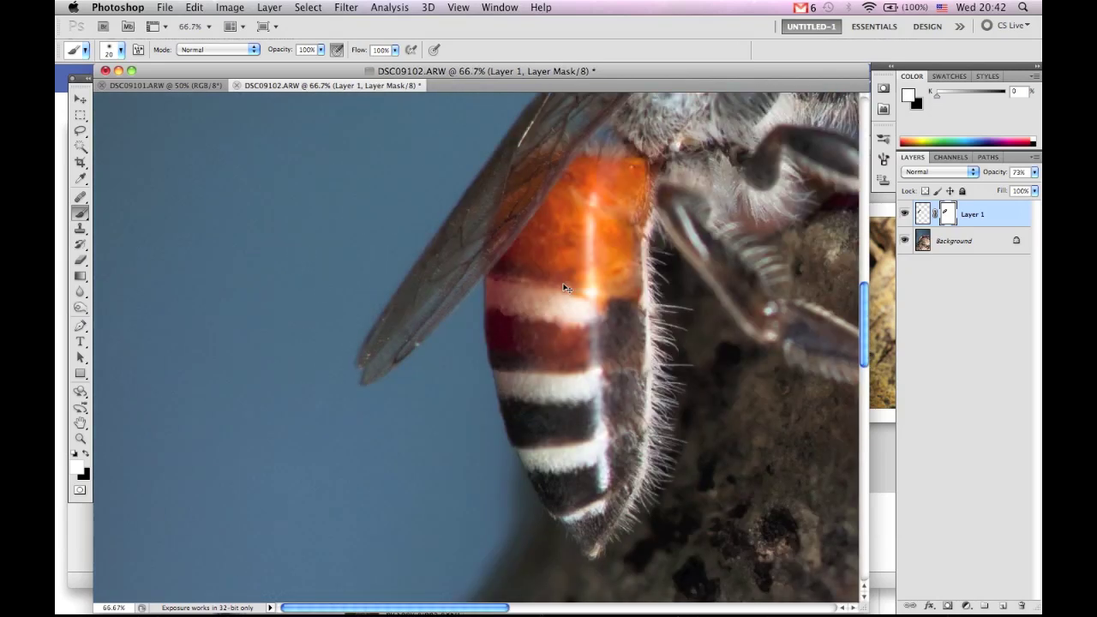
left_click_drag(367, 230, 446, 276)
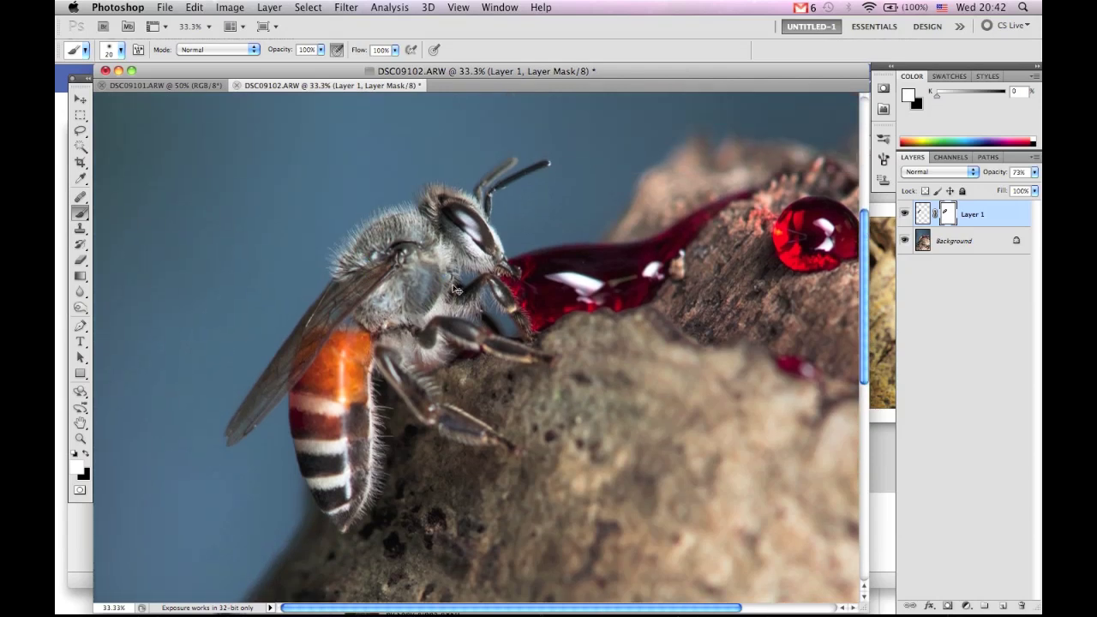
Outline the bee's striped abdomen in DSC09101.ARW with a freehand lasso selection
key("ctrl+plus")
scroll(308, 391, "left", 4)
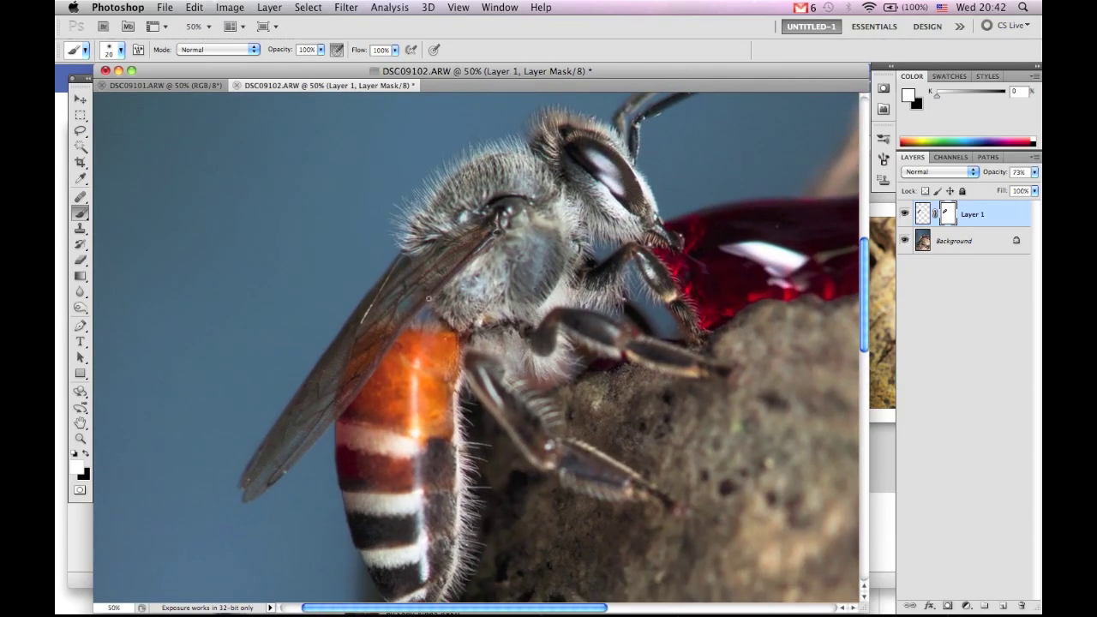
left_click_drag(381, 281, 432, 186)
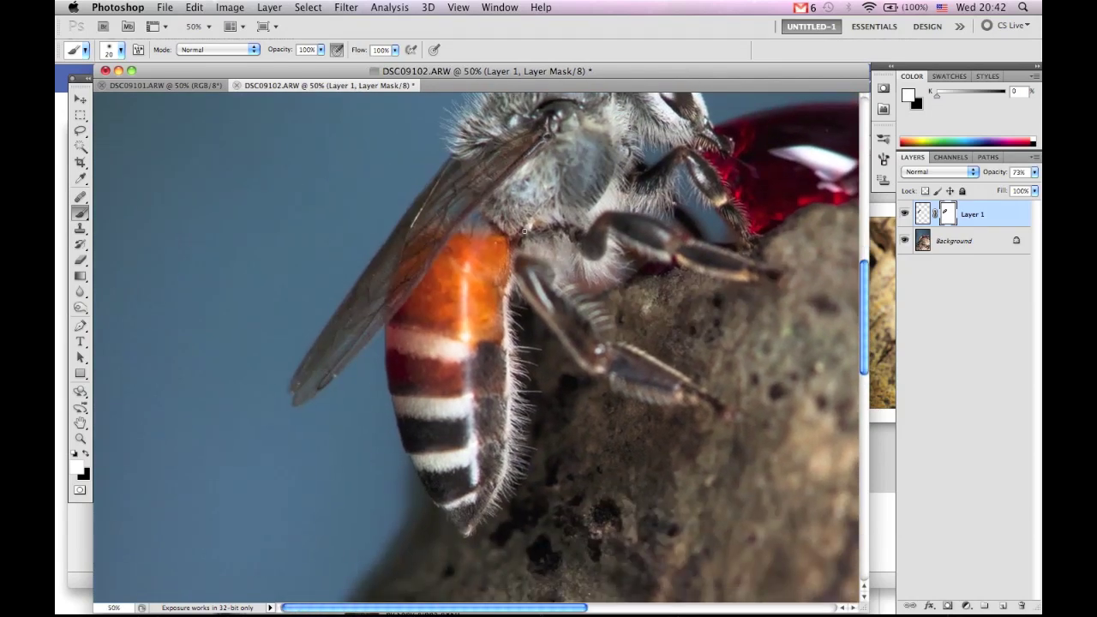
left_click(197, 86)
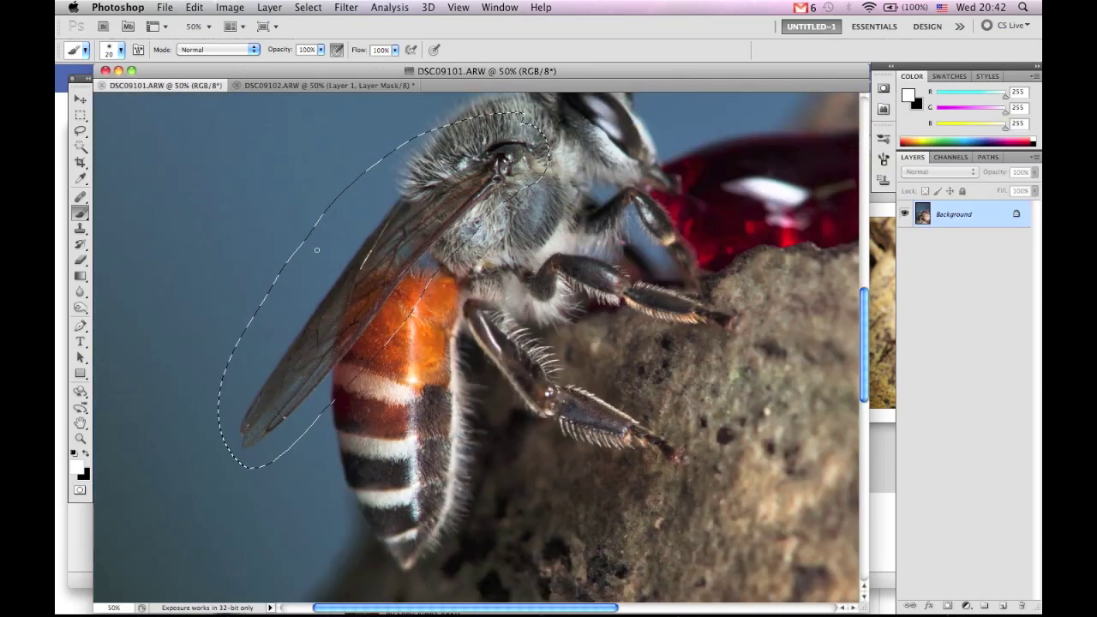
scroll(309, 270, "down", 2)
key("l")
mouse_move(386, 167)
left_mouse_down()
mouse_move(337, 509)
mouse_move(339, 201)
left_mouse_up()
left_click_drag(473, 296, 297, 434)
Copy the selected abdomen and paste it into DSC09102.ARW as a new layer
left_click(193, 7)
left_click(206, 115)
left_click(329, 85)
left_click(194, 7)
left_click(214, 144)
Lower the abdomen layer's opacity to 71% and move it over the abdomen in the underlying photo
left_click(1035, 171)
left_click_drag(1030, 187, 1012, 189)
key("v")
key("super+plus")
left_click_drag(323, 236, 326, 293)
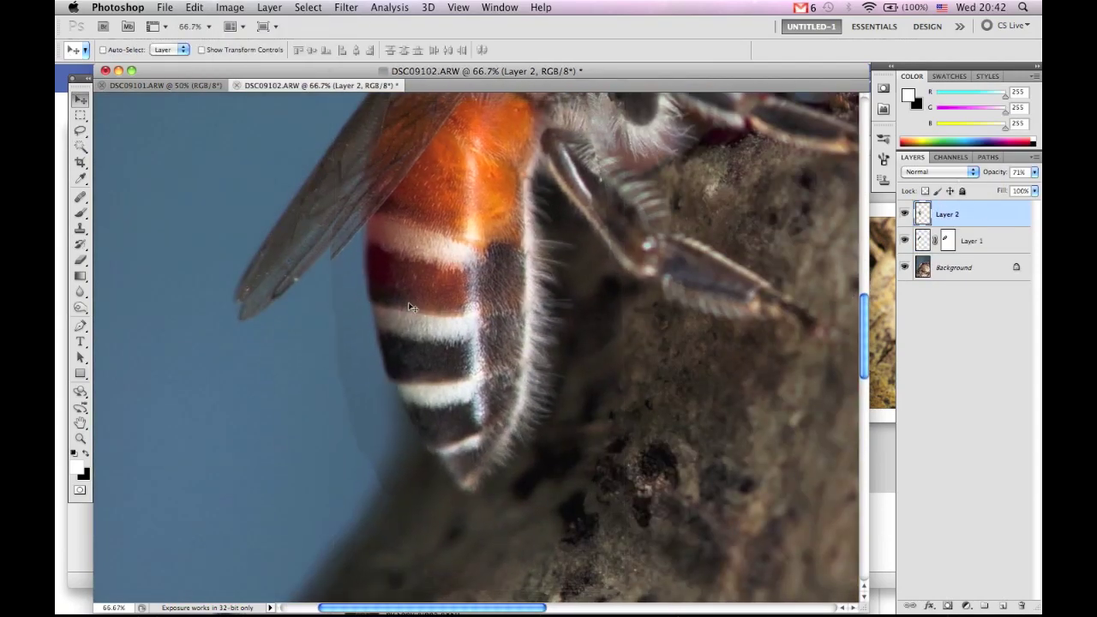
Fine-tune the pasted abdomen's alignment with Free Transform and restore the layer's opacity to 100%
key("super+plus")
key("super+plus")
key("super+t")
key("super+minus")
key("super+minus")
key("super+minus")
key("super+plus")
left_click_drag(270, 143, 263, 153)
key("Return")
key("0")
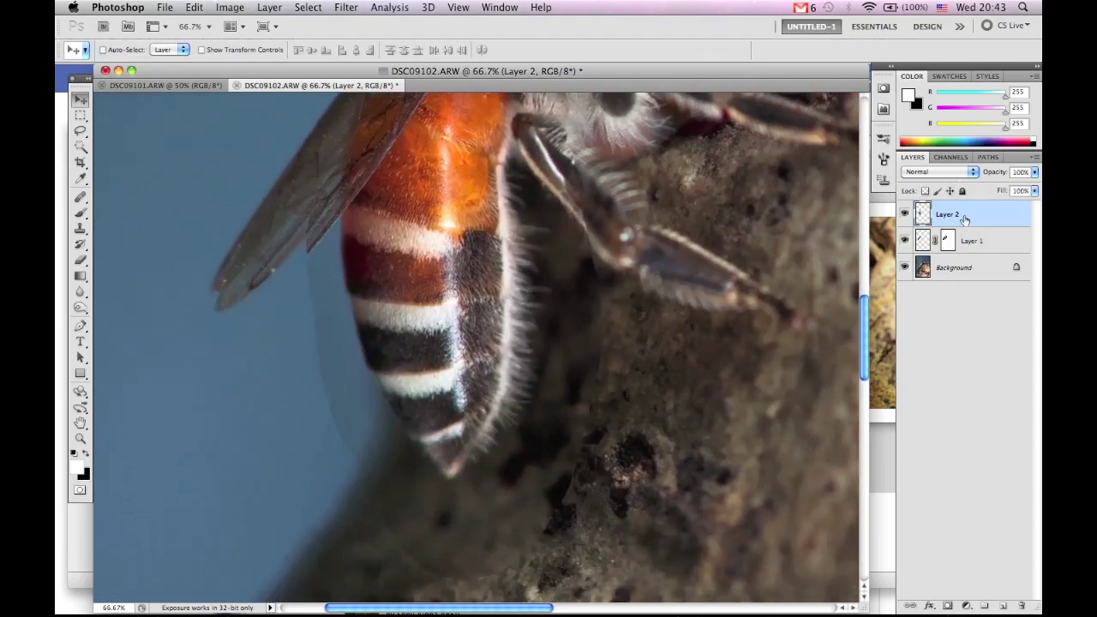
Match the abdomen layer's tone with a Levels midtone of 1.08 and a Color Balance midtone shift of +3 towards blue
key("super+l")
left_click_drag(690, 350, 680, 353)
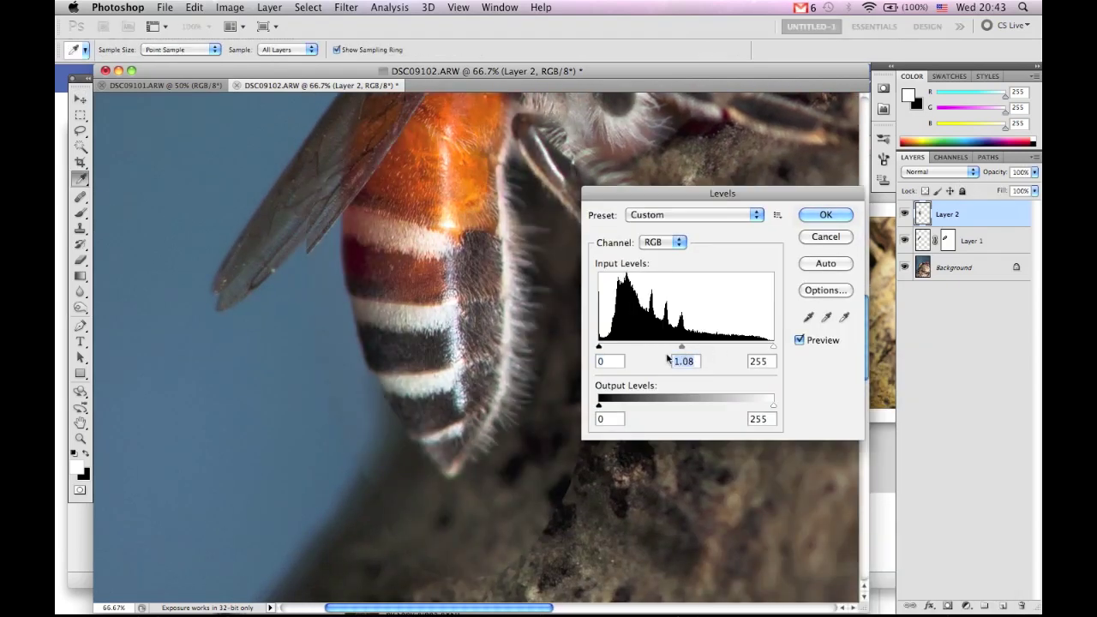
key("Return")
key("super+b")
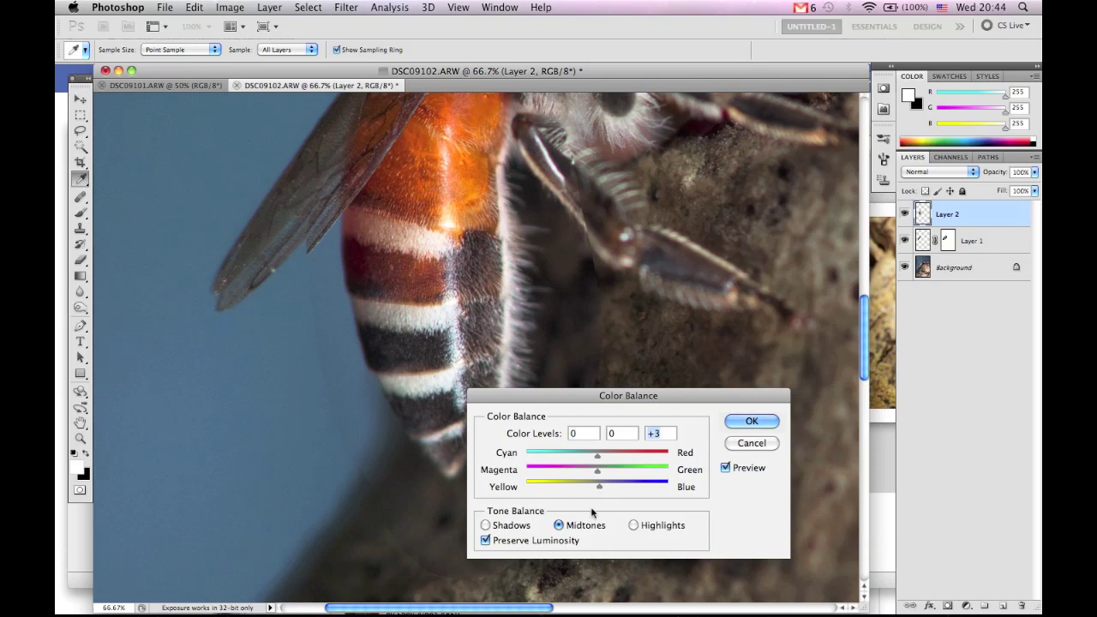
key("Return")
Add a layer mask to the abdomen layer and start painting black on it along the abdomen's edge
left_click(947, 605)
key("x")
key("b")
scroll(341, 351, "up", 3)
mouse_move(319, 358)
left_mouse_down()
mouse_move(334, 312)
mouse_move(448, 185)
left_mouse_up()
Mask out the pasted surroundings of the abdomen with a size 200 black brush
scroll(255, 358, "up", 4)
key("]")
key("]")
key("]")
key("]")
key("]")
key("]")
key("]")
key("]")
left_click_drag(447, 361, 464, 382)
scroll(457, 401, "down", 8)
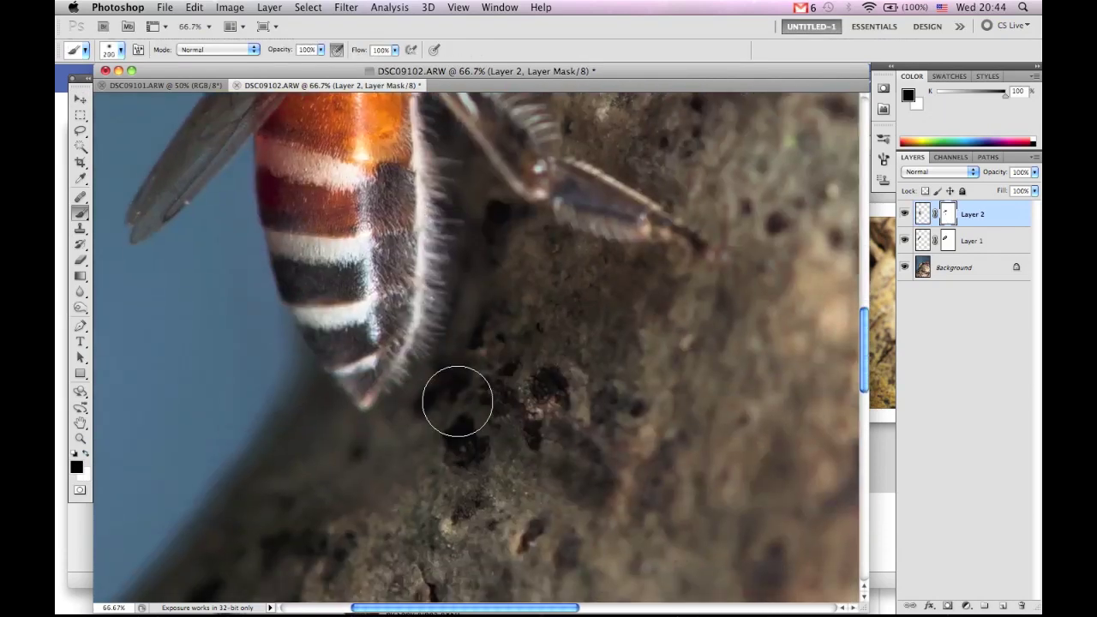
Mask the pasted area close along the hairs on the abdomen's bark side with a size 100 black brush
key("bracketleft")
key("bracketleft")
key("bracketleft")
key("bracketleft")
scroll(267, 379, "up", 3)
scroll(266, 380, "left", 1)
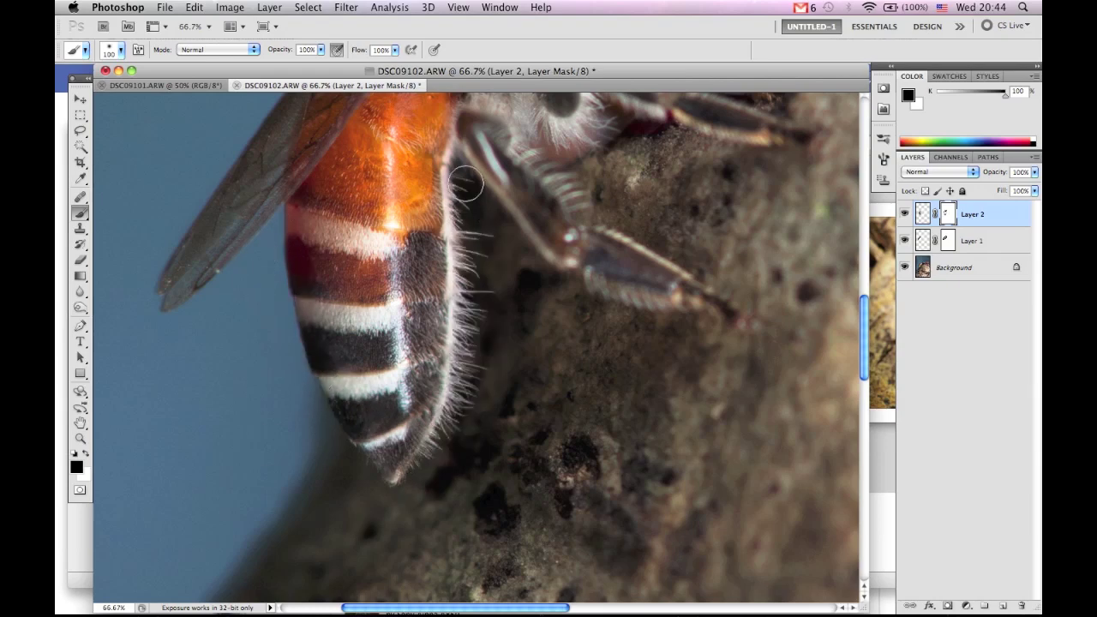
Paint white on the mask with a size 80 brush to restore the sharp detail on the abdomen's stripes and tip
key("bracketleft")
key("bracketleft")
scroll(439, 245, "up", 2)
scroll(439, 245, "right", 1)
key("x")
mouse_move(384, 478)
left_mouse_down()
mouse_move(331, 457)
mouse_move(350, 451)
left_mouse_up()
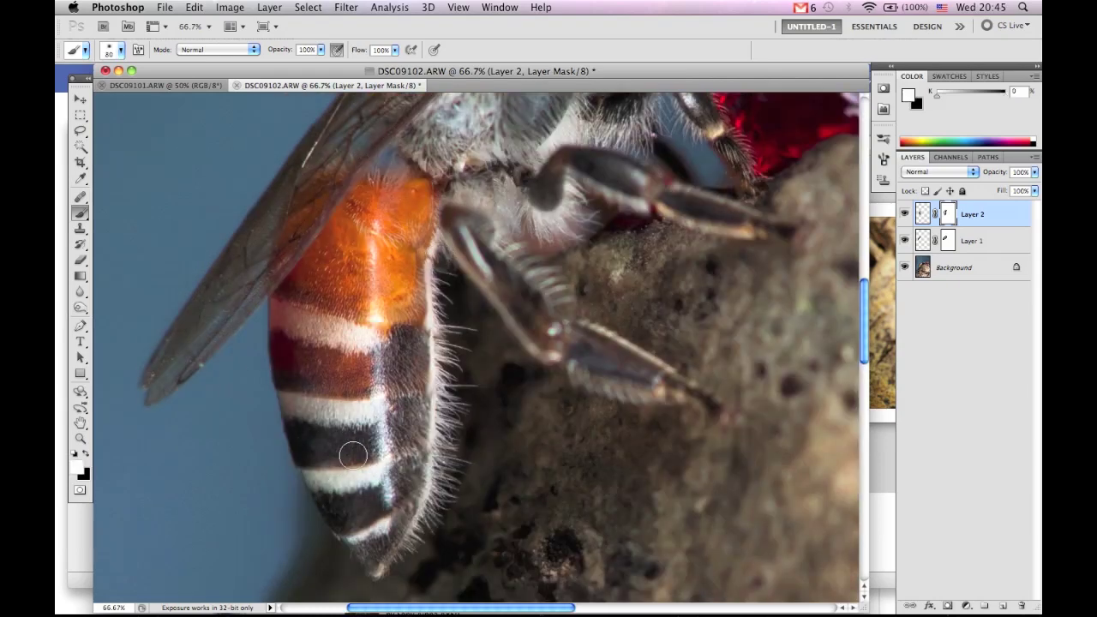
Lasso the bee's thorax in DSC09101.ARW and paste a copy into DSC09102.ARW as a new layer
key("super+minus")
scroll(383, 265, "right", 4)
scroll(383, 265, "up", 3)
scroll(383, 264, "left", 1)
key("ctrl+Tab")
key("l")
mouse_move(360, 167)
left_mouse_down()
mouse_move(434, 240)
mouse_move(223, 282)
mouse_move(391, 198)
left_mouse_up()
key("super+c")
key("ctrl+Tab")
key("super+v")
Reduce the thorax layer's opacity to 70% and position it over the thorax in the underlying photo
key("v")
left_click_drag(477, 326, 391, 298)
left_click_drag(1034, 172, 1011, 196)
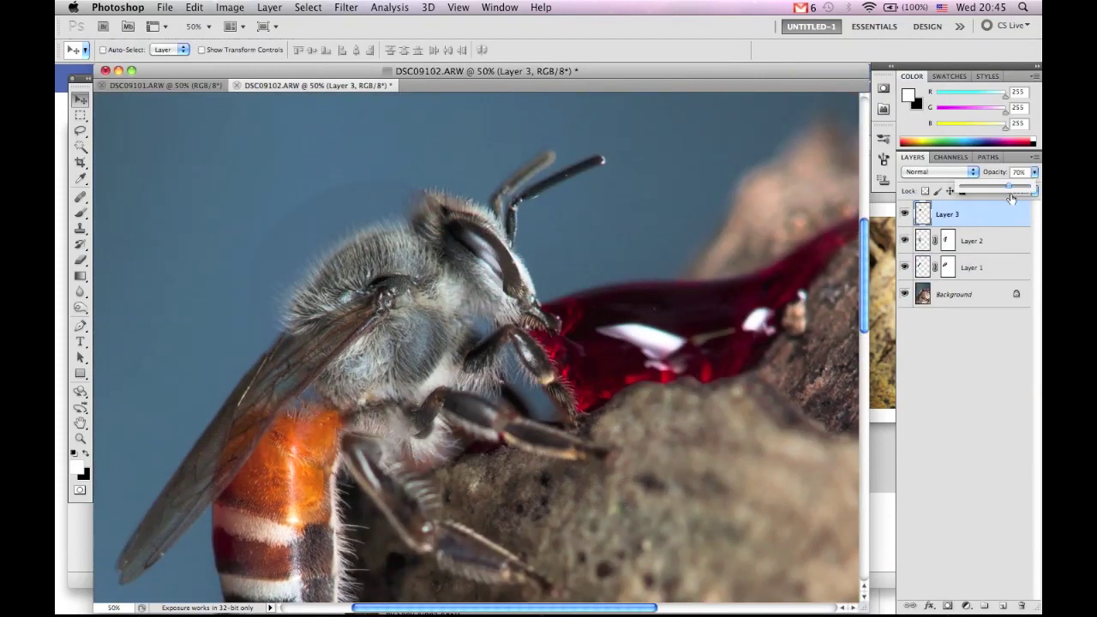
key("super+plus")
left_click_drag(382, 314, 369, 320)
Refine the pasted thorax's alignment with Free Transform and return the layer's opacity to 100%
key("super+t")
left_click_drag(196, 183, 230, 190)
key("Return")
left_click_drag(1034, 173, 1037, 194)
Adjust the thorax layer's midtones with Levels and Color Balance to match the underlying photo
key("super+l")
left_click_drag(686, 347, 681, 348)
key("Return")
key("super+b")
left_click_drag(596, 485, 598, 486)
left_click_drag(596, 471, 600, 472)
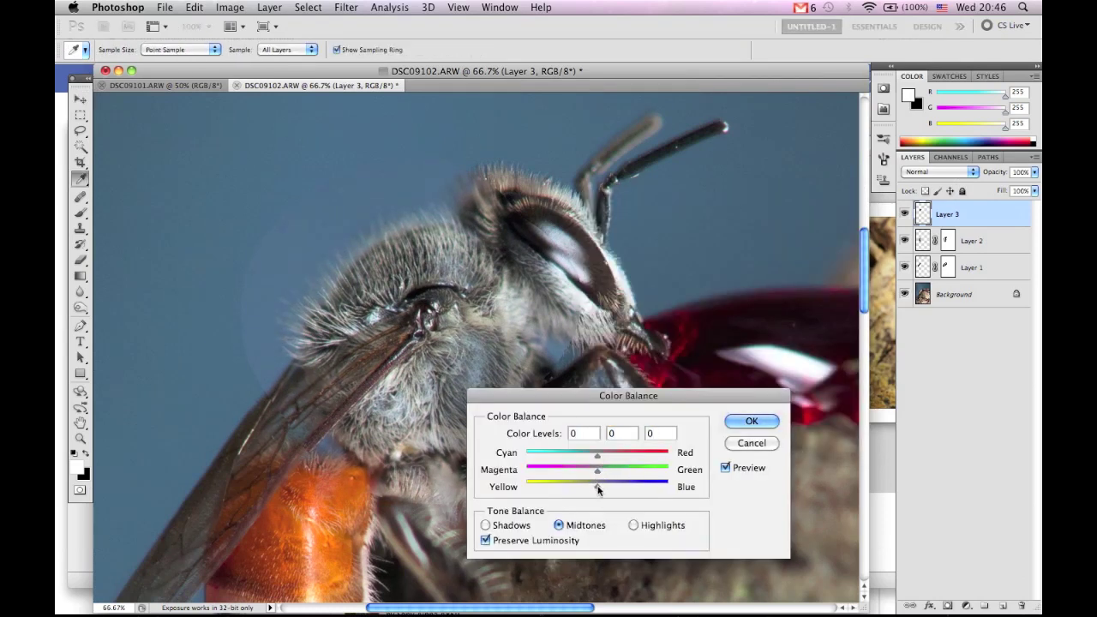
key("Return")
Add a layer mask to the thorax layer and paint out the pasted background and head area around the thorax in black
left_click(946, 606)
key("b")
left_click(85, 453)
mouse_move(493, 210)
left_mouse_down()
mouse_move(532, 234)
mouse_move(341, 244)
left_mouse_up()
mouse_move(241, 387)
left_mouse_down()
mouse_move(363, 360)
mouse_move(456, 299)
mouse_move(327, 326)
mouse_move(342, 317)
mouse_move(479, 292)
mouse_move(383, 397)
mouse_move(462, 375)
left_mouse_up()
Refine the mask along the thorax's lower edge with a size 90 brush, switching between black and white
key("x")
key("bracketleft")
key("bracketleft")
key("x")
mouse_move(431, 442)
left_mouse_down()
mouse_move(440, 471)
mouse_move(370, 432)
left_mouse_up()
key("x")
key("x")
key("x")
key("x")
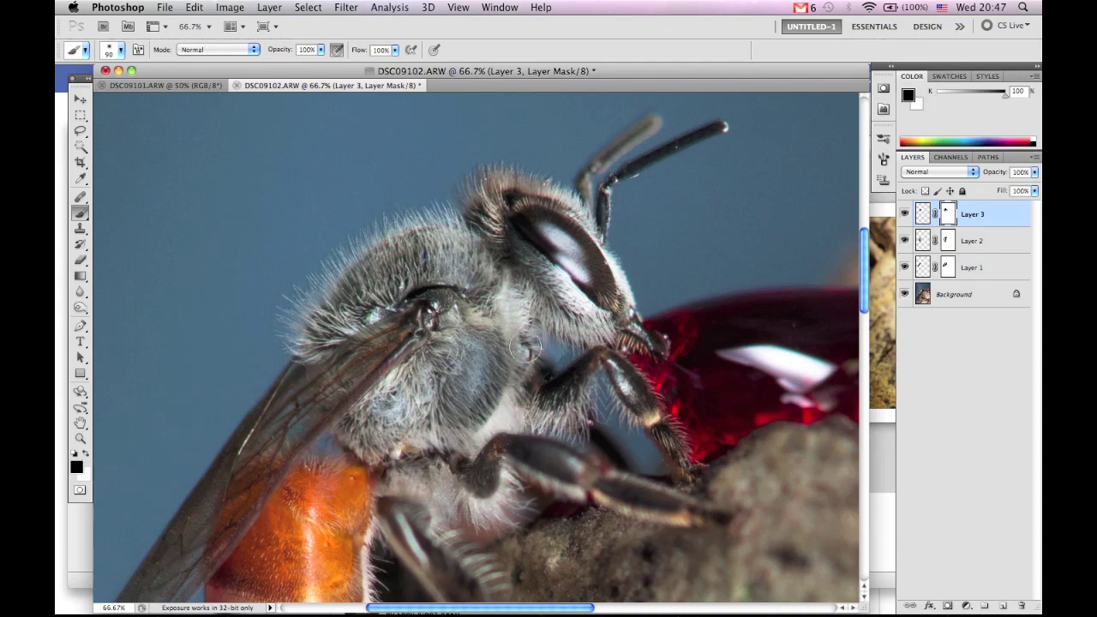
Touch up the mask where the thorax meets the head and front leg, using a smaller brush in black and white
scroll(514, 309, "up", 2)
key("bracketleft")
key("bracketleft")
key("bracketleft")
key("bracketleft")
key("bracketleft")
mouse_move(472, 369)
left_mouse_down()
mouse_move(460, 350)
mouse_move(453, 385)
left_mouse_up()
key("x")
scroll(365, 345, "down", 2)
mouse_move(567, 359)
left_mouse_down()
mouse_move(508, 315)
mouse_move(508, 366)
left_mouse_up()
Outline the bee's legs and the adjoining area in DSC09101.ARW with the lasso
left_click(206, 86)
key("l")
mouse_move(657, 249)
left_mouse_down()
mouse_move(380, 187)
mouse_move(663, 415)
left_mouse_up()
key("super+minus")
key("super+minus")
mouse_move(478, 233)
left_mouse_down()
mouse_move(455, 319)
mouse_move(321, 341)
left_mouse_up()
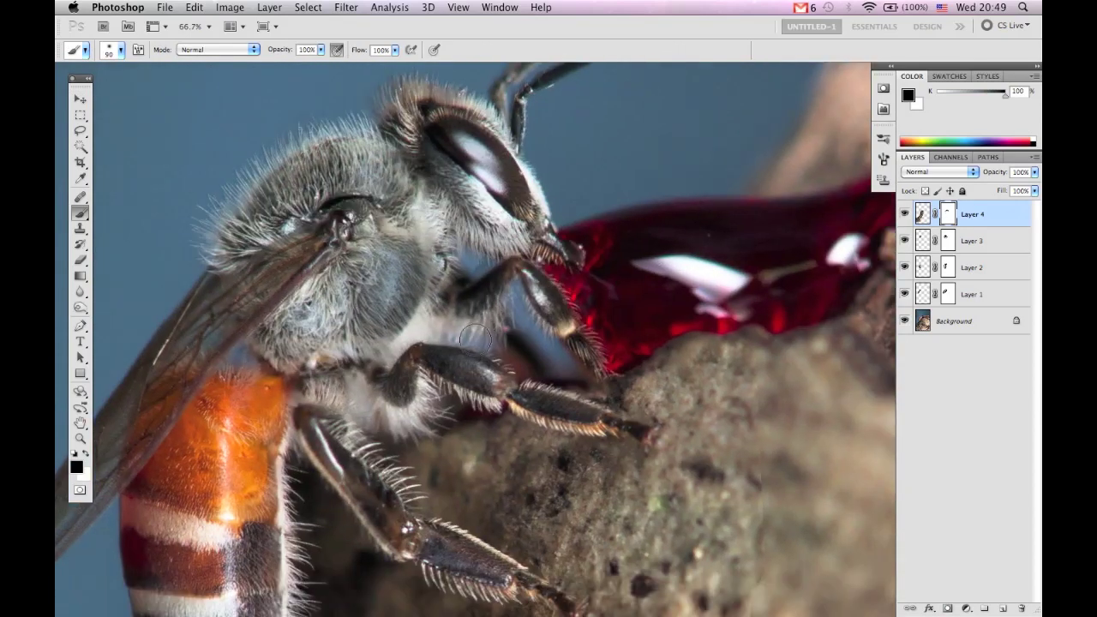
Refine the legs layer's mask around the front leg and lower thorax with a size 50 brush, alternating black and white
key("x")
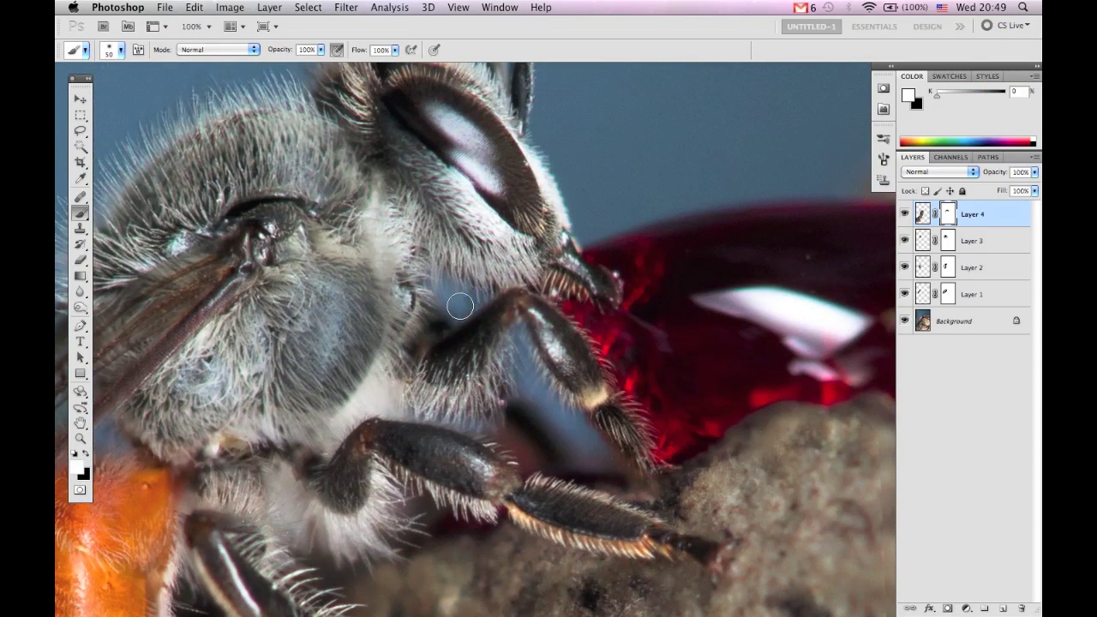
key("x")
key("x")
key("x")
key("x")
key("x")
left_click_drag(351, 394, 352, 362)
key("x")
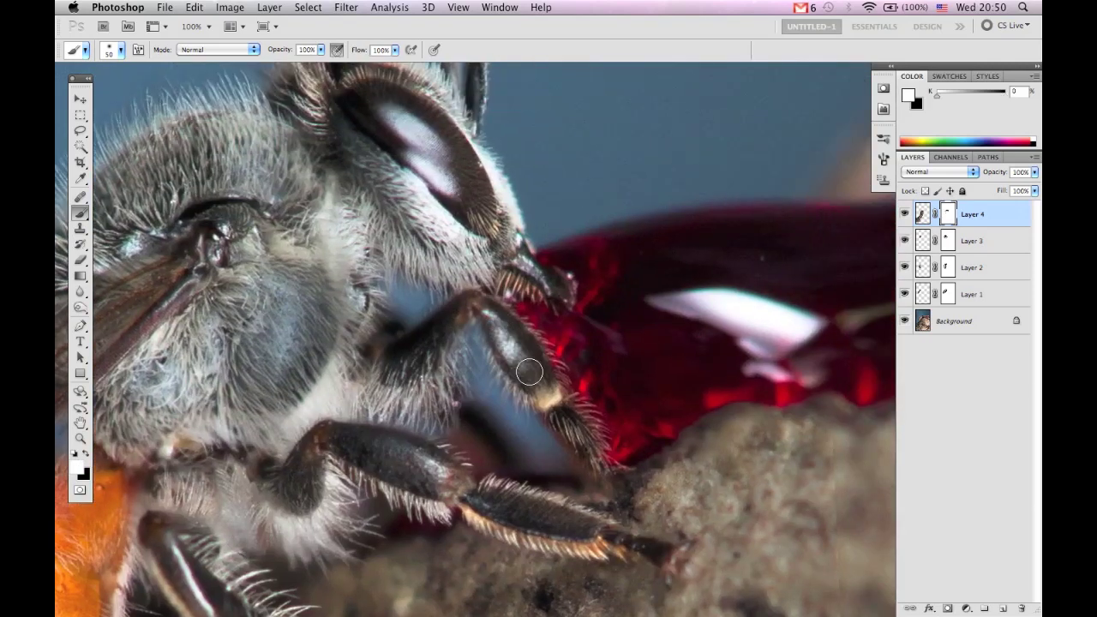
key("x")
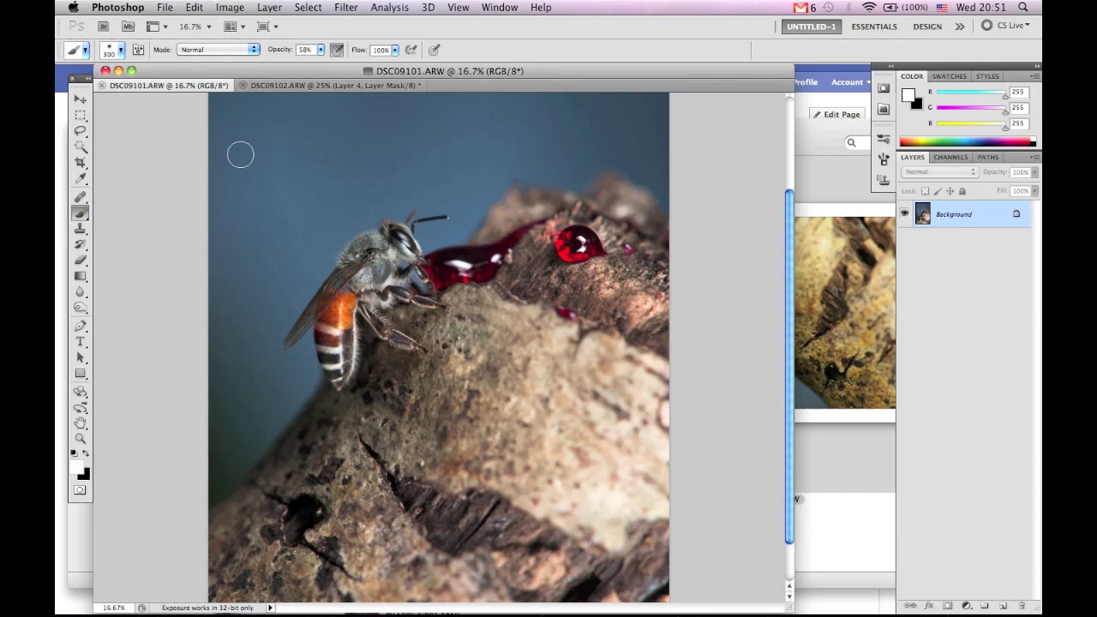
Lasso the bark beside the bee together with the red resin drop in DSC09101.ARW
left_click_drag(428, 384, 488, 251)
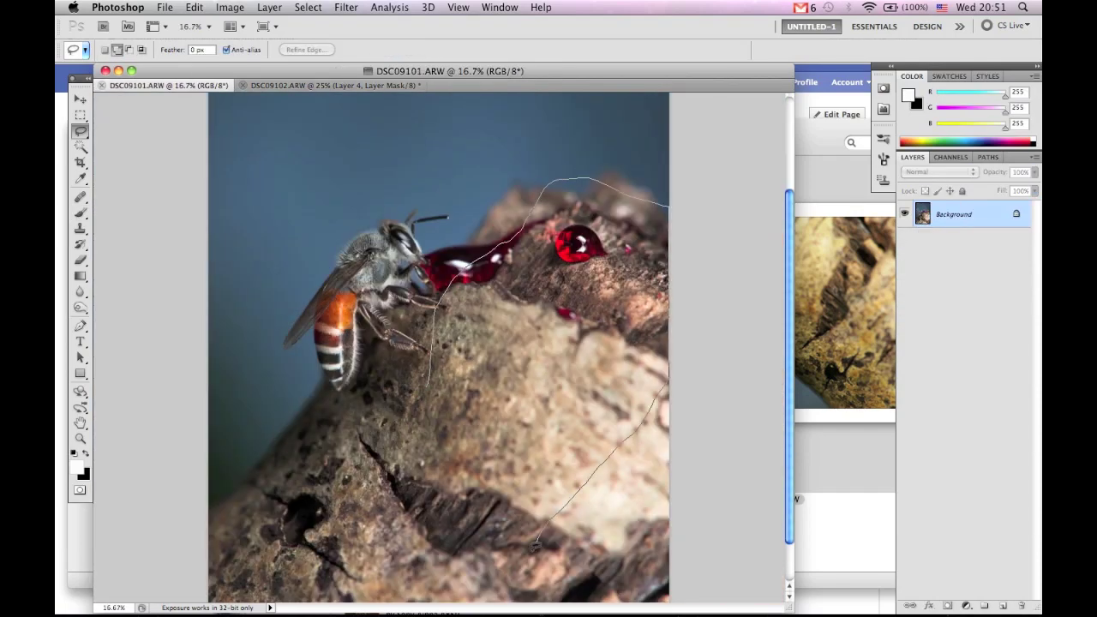
left_click_drag(535, 542, 577, 431)
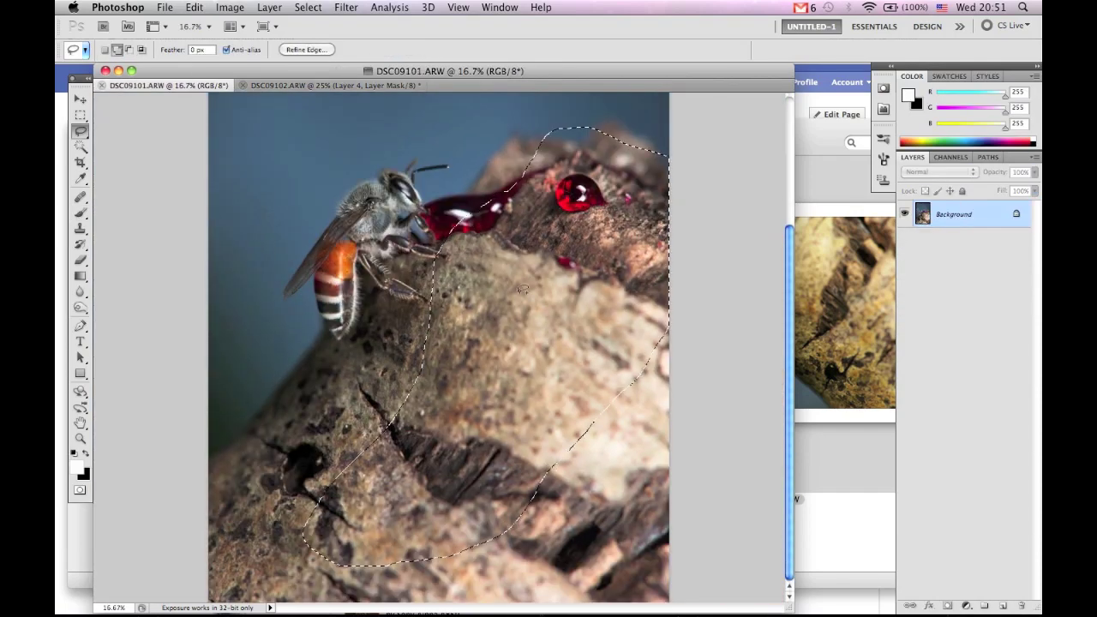